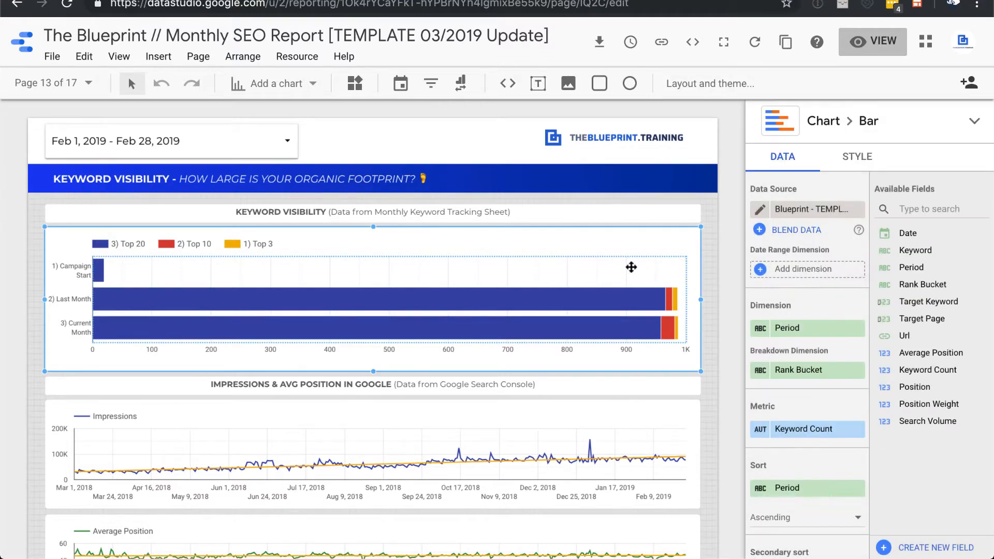
Step: Open the All Keyword Rankings page of the Monthly SEO Report in Data Studio
{"action": "key", "text": "ctrl+Tab"}
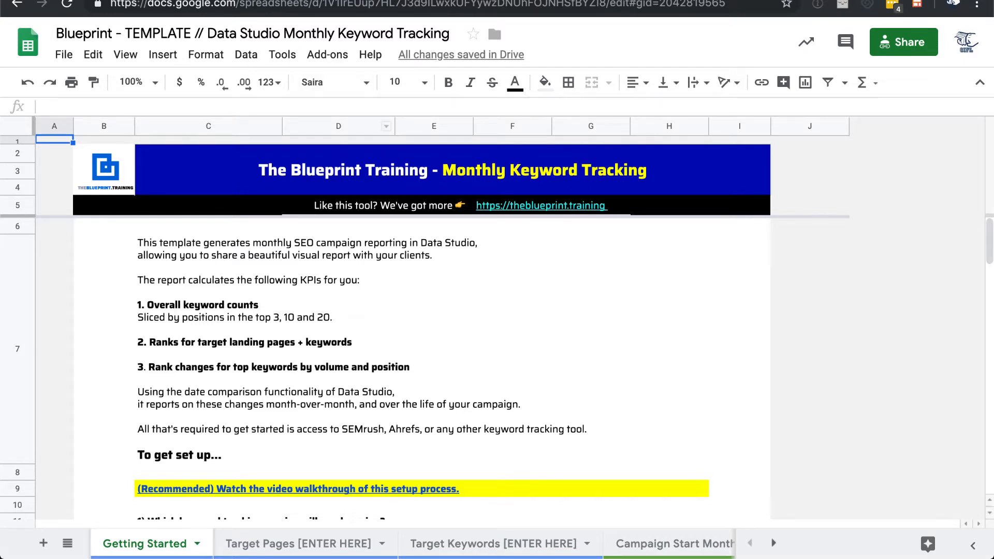
{"action": "left_click", "coordinate": [371, 1]}
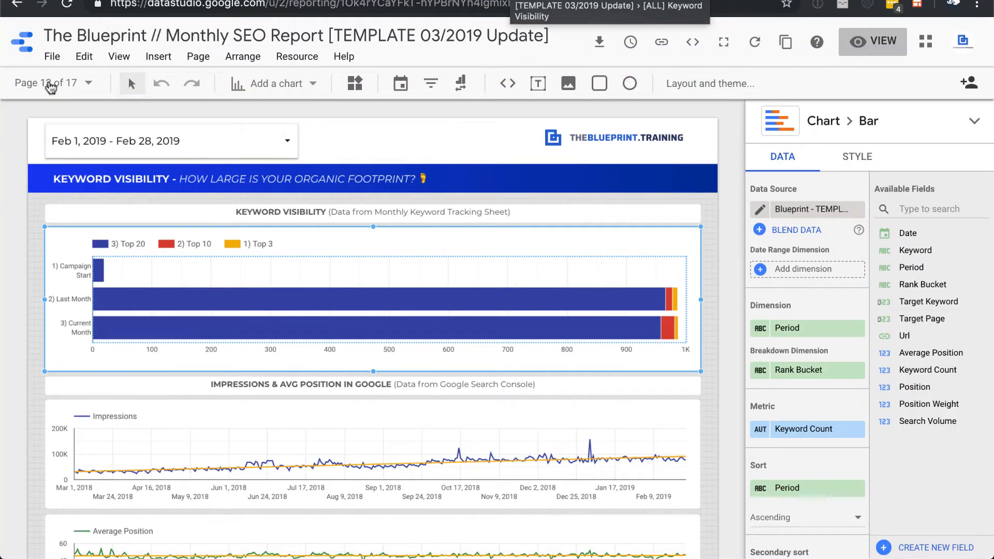
{"action": "left_click", "coordinate": [46, 84]}
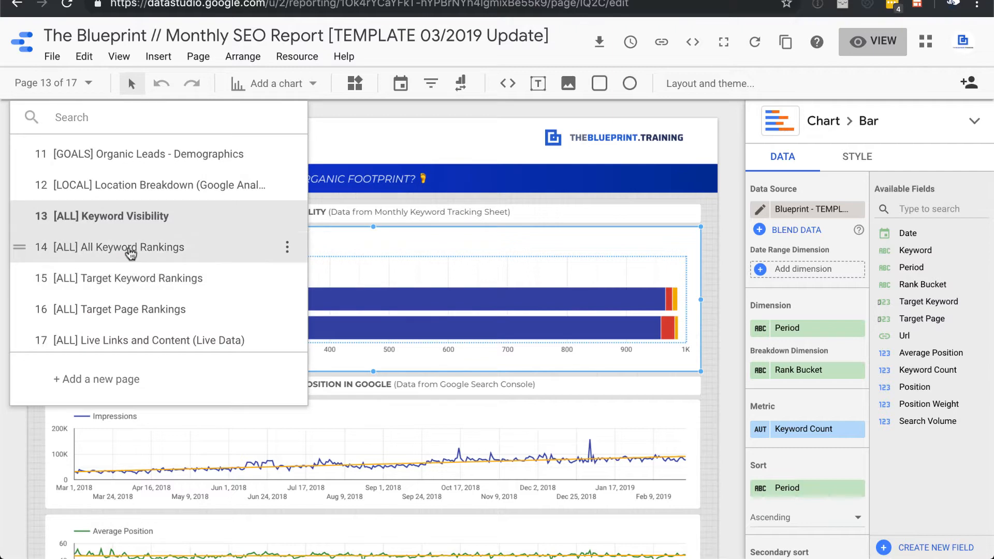
{"action": "left_click", "coordinate": [126, 249]}
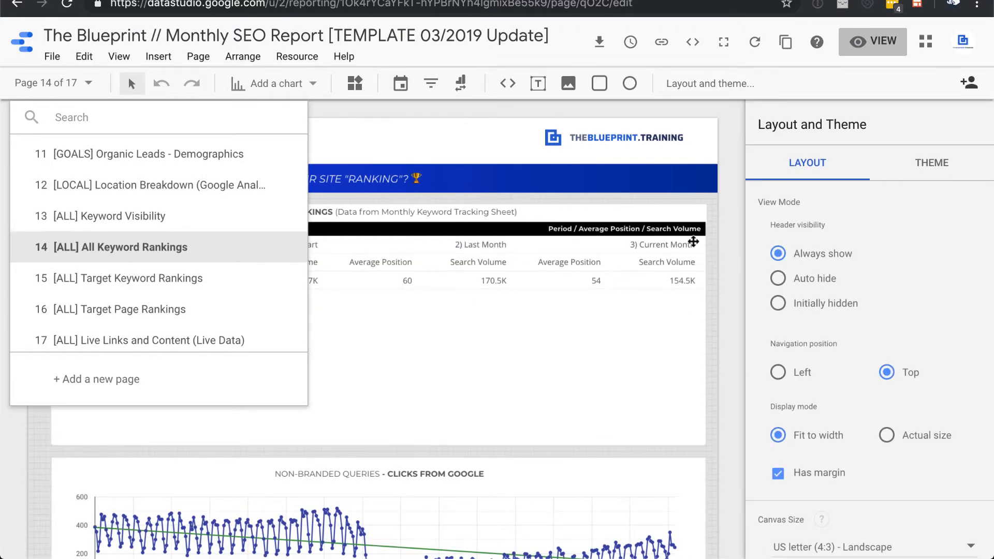
{"action": "left_click", "coordinate": [738, 251]}
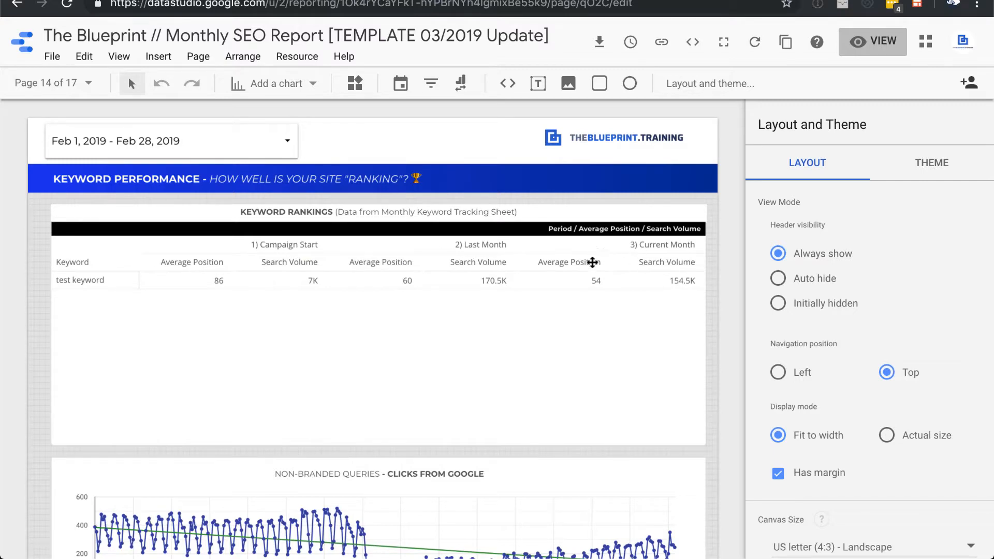
Step: Switch to the Monthly Keyword Tracking spreadsheet in Google Sheets and look over the Getting Started instructions
{"action": "key", "text": "ctrl+Tab"}
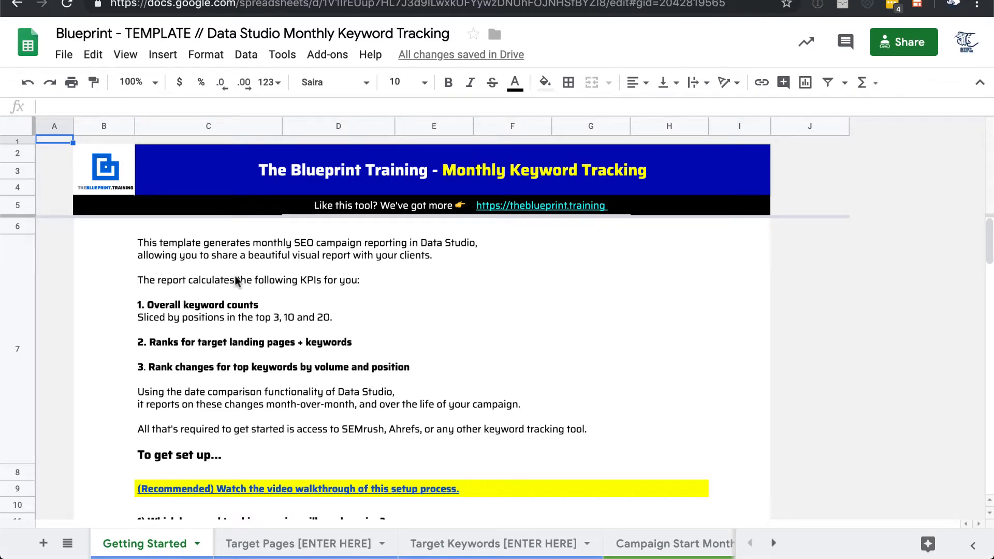
{"action": "scroll", "coordinate": [234, 280], "scroll_direction": "down", "scroll_amount": 3}
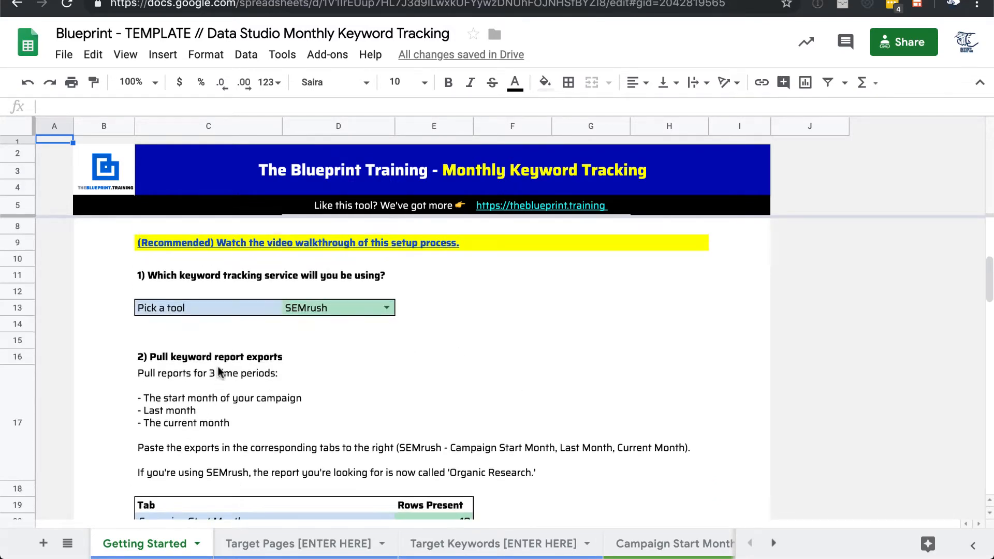
{"action": "scroll", "coordinate": [220, 372], "scroll_direction": "up", "scroll_amount": 3}
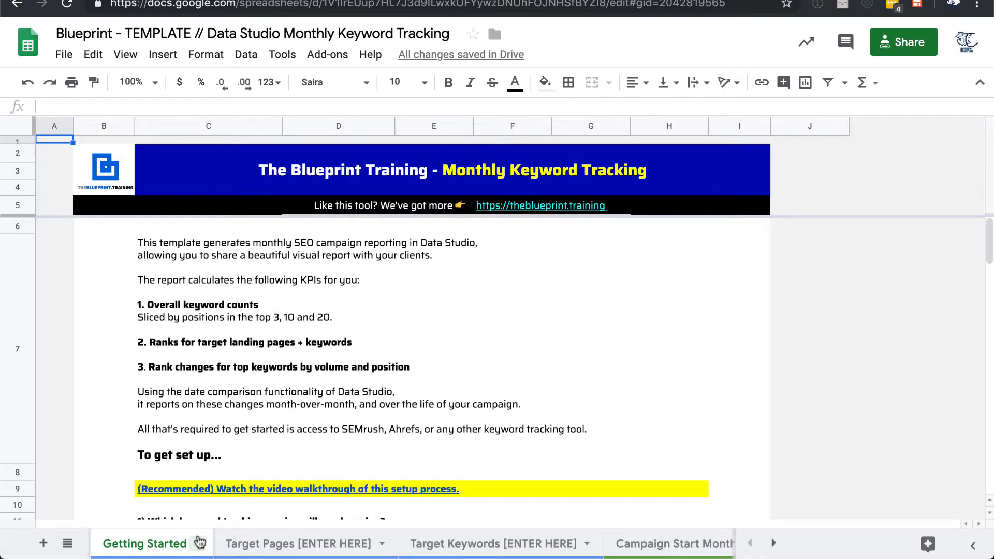
Step: Check the entry cells on the Target Pages and Target Keywords sheets and the values offered for them
{"action": "left_click", "coordinate": [323, 547]}
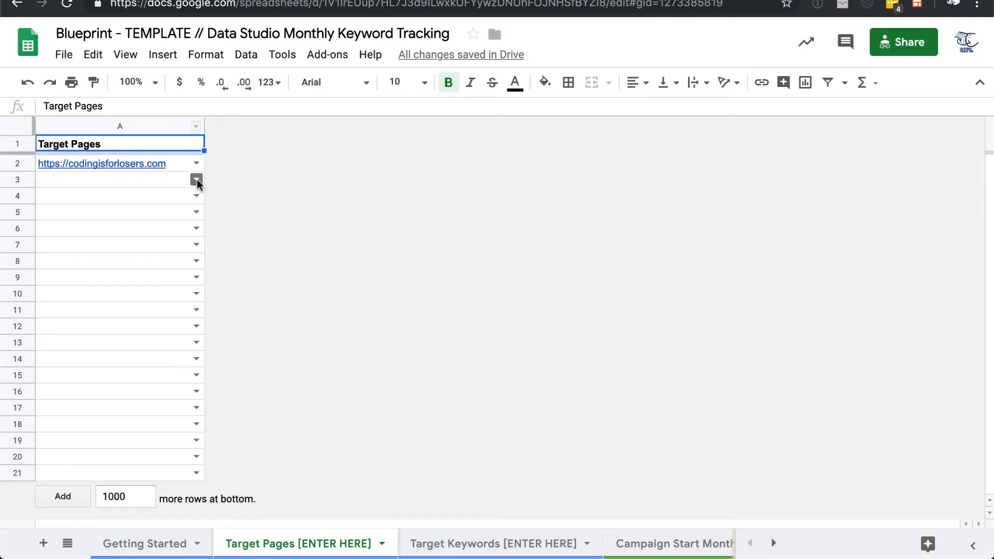
{"action": "left_click", "coordinate": [197, 180]}
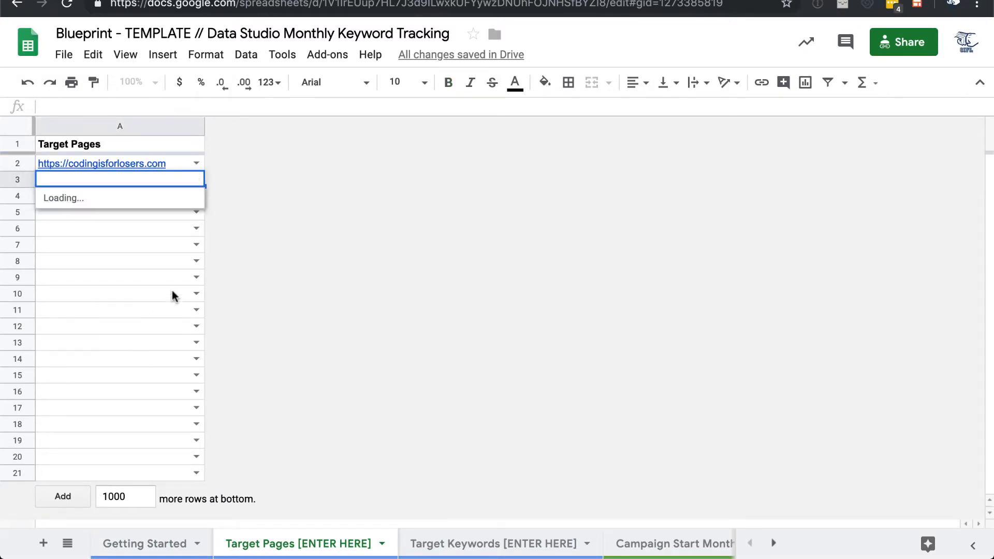
{"action": "left_click", "coordinate": [337, 327]}
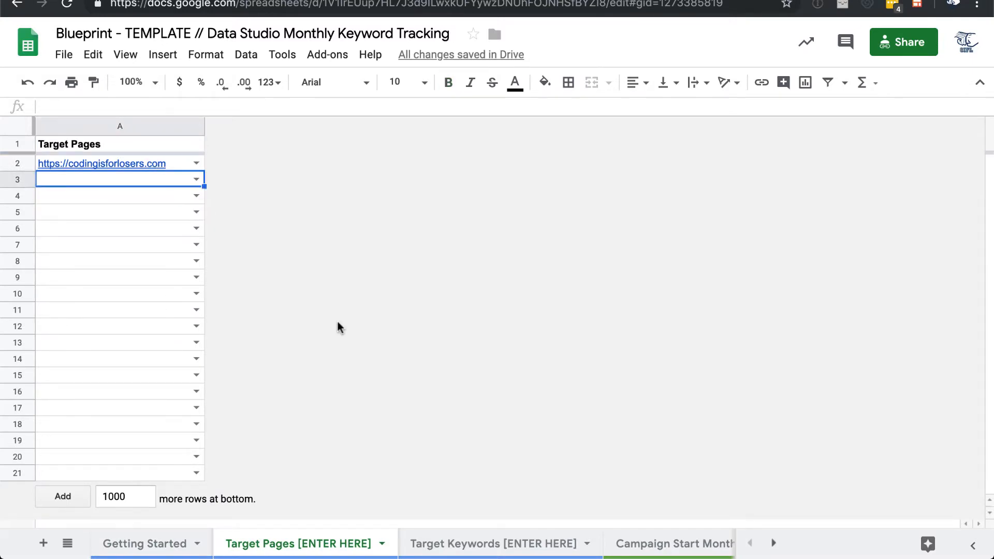
{"action": "left_click", "coordinate": [479, 552]}
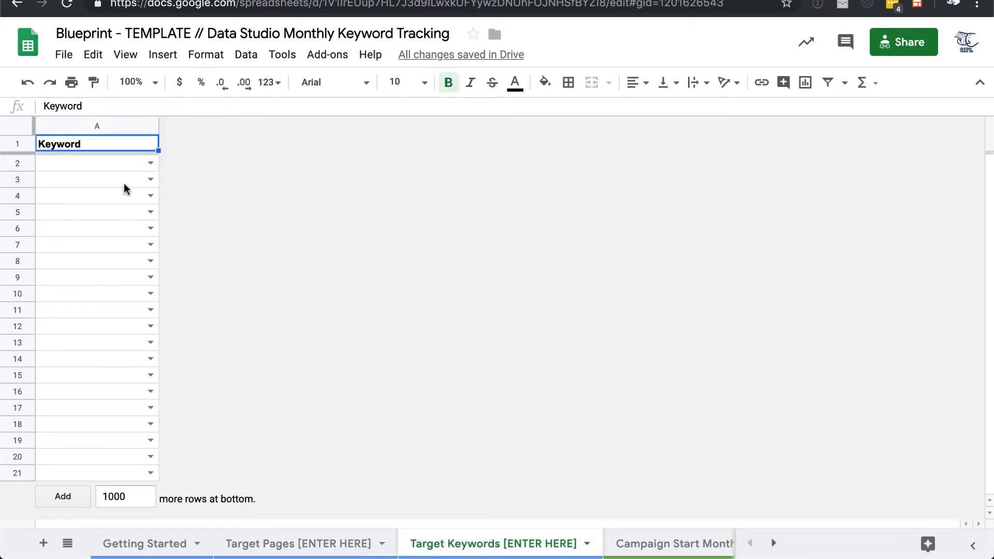
{"action": "left_click", "coordinate": [151, 163]}
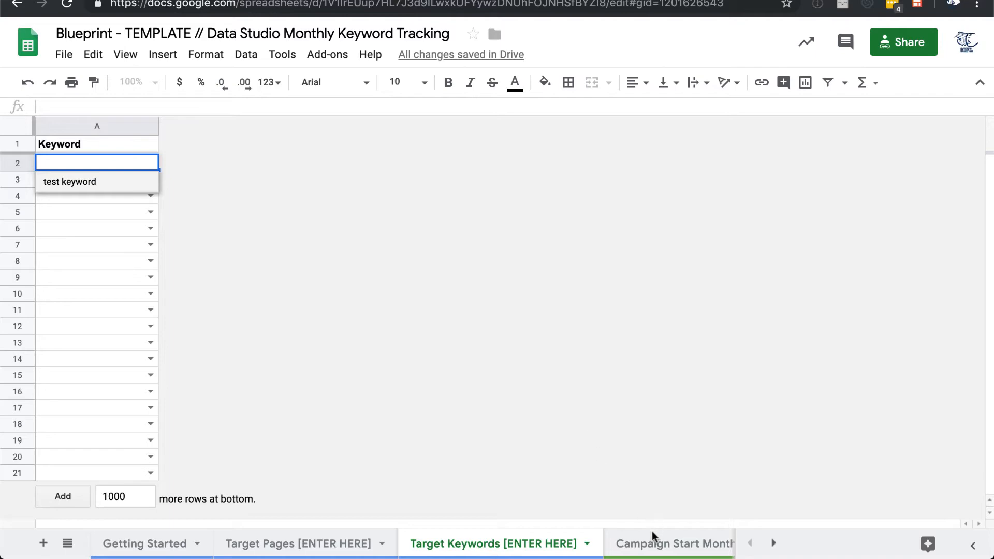
Step: Look through the keyword exports on the Campaign Start Month, Last Month and Current Month sheets
{"action": "left_click", "coordinate": [668, 544]}
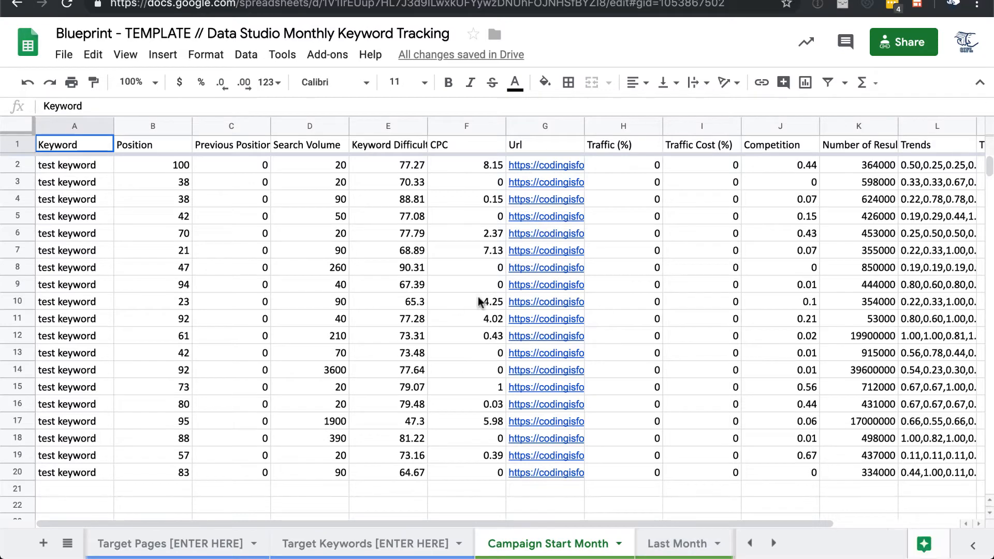
{"action": "left_click", "coordinate": [689, 545]}
{"action": "left_click", "coordinate": [774, 544]}
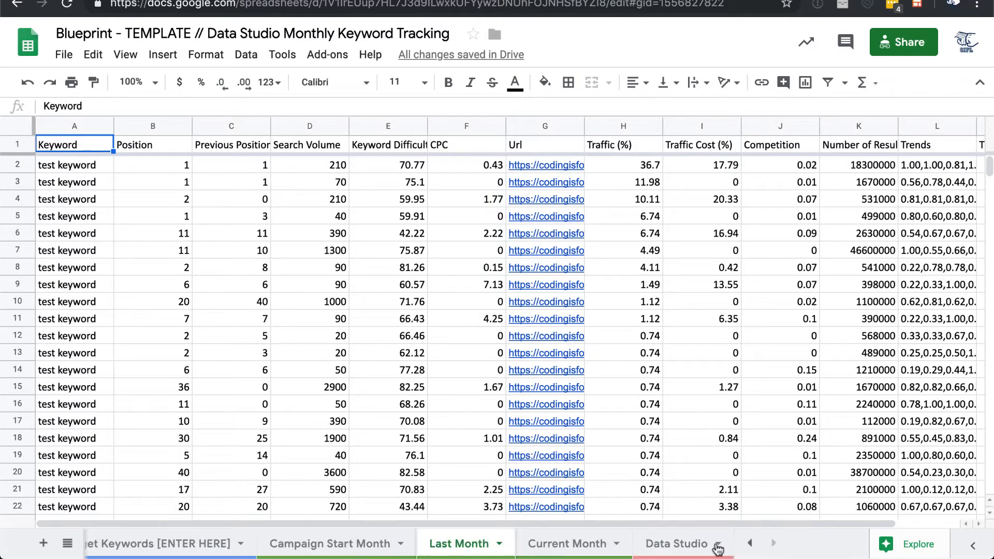
{"action": "left_click", "coordinate": [557, 548]}
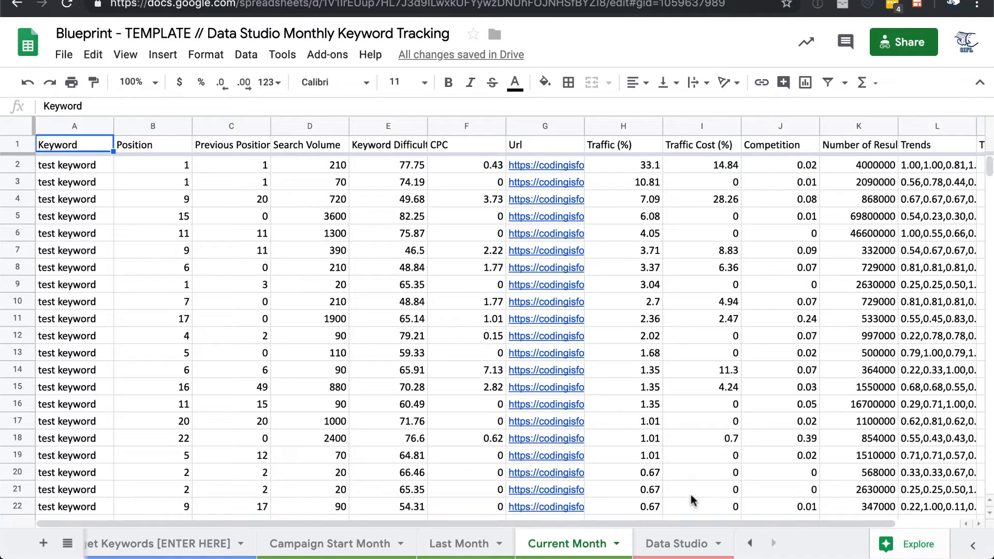
Step: Examine all the columns of the combined keyword data on the Data Studio sheet, from Date to Rank Bucket
{"action": "left_click", "coordinate": [692, 546]}
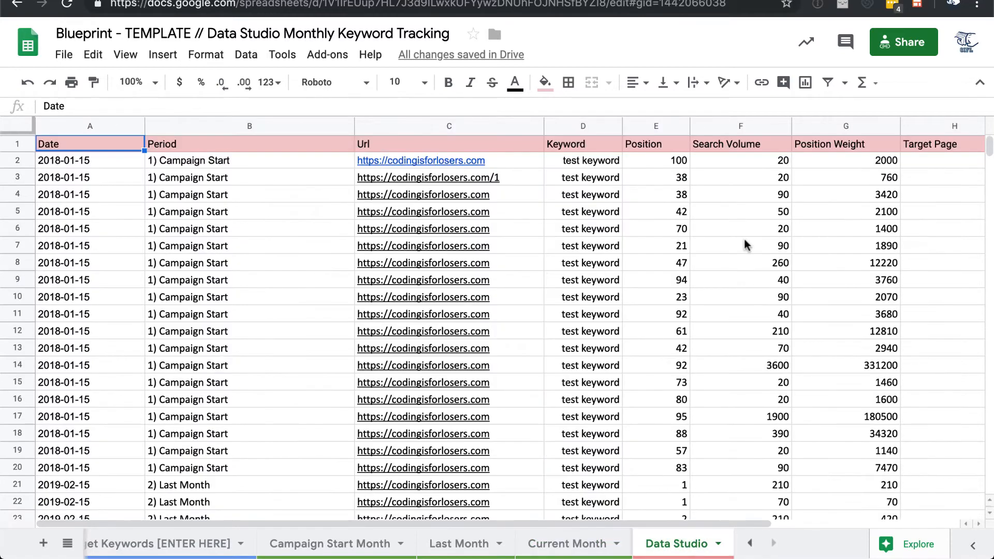
{"action": "scroll", "coordinate": [745, 248], "scroll_direction": "right", "scroll_amount": 3}
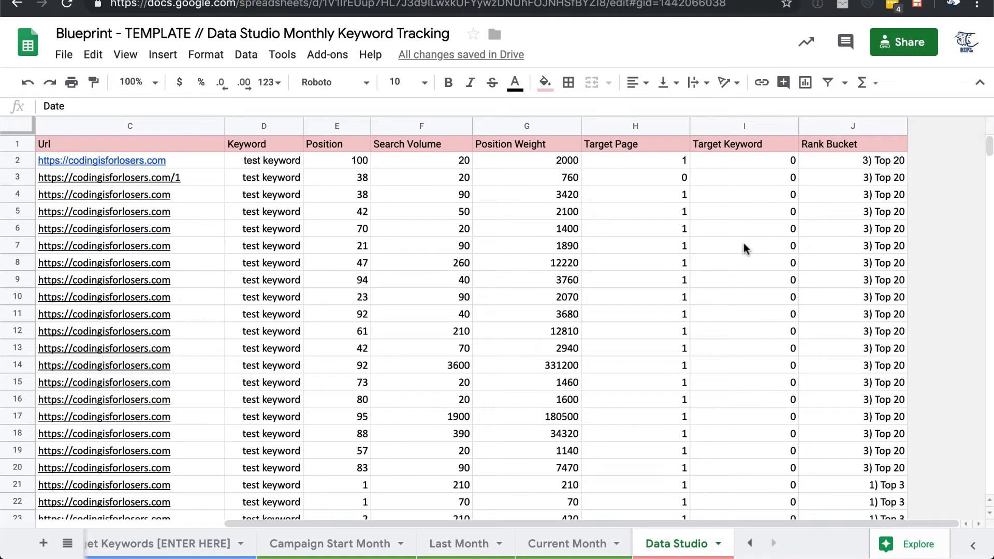
{"action": "scroll", "coordinate": [578, 277], "scroll_direction": "left", "scroll_amount": 3}
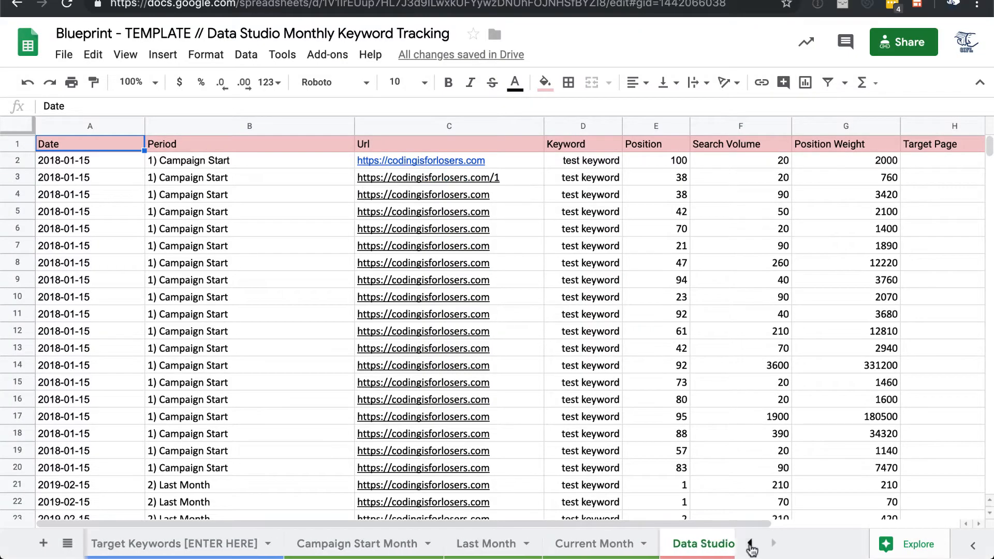
Step: Set the keyword tracking tool on the Getting Started sheet to Other
{"action": "left_click", "coordinate": [751, 544]}
{"action": "left_click", "coordinate": [133, 543]}
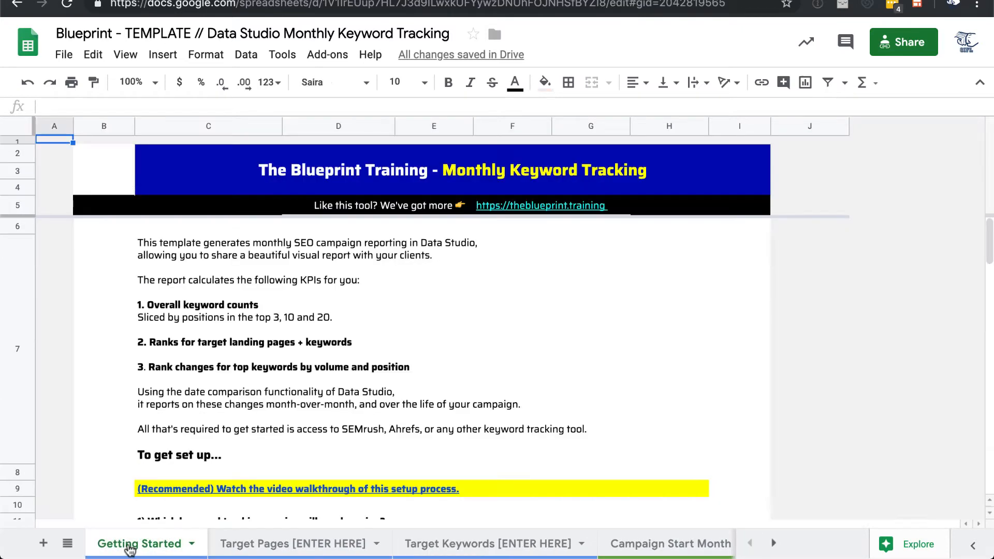
{"action": "scroll", "coordinate": [324, 386], "scroll_direction": "down", "scroll_amount": 2}
{"action": "scroll", "coordinate": [321, 383], "scroll_direction": "down", "scroll_amount": 2}
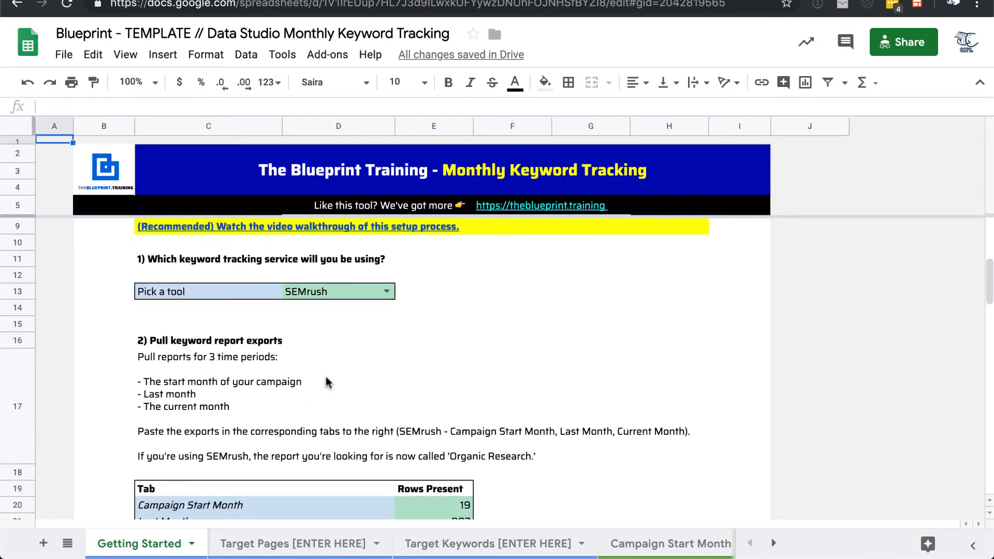
{"action": "left_click", "coordinate": [388, 291]}
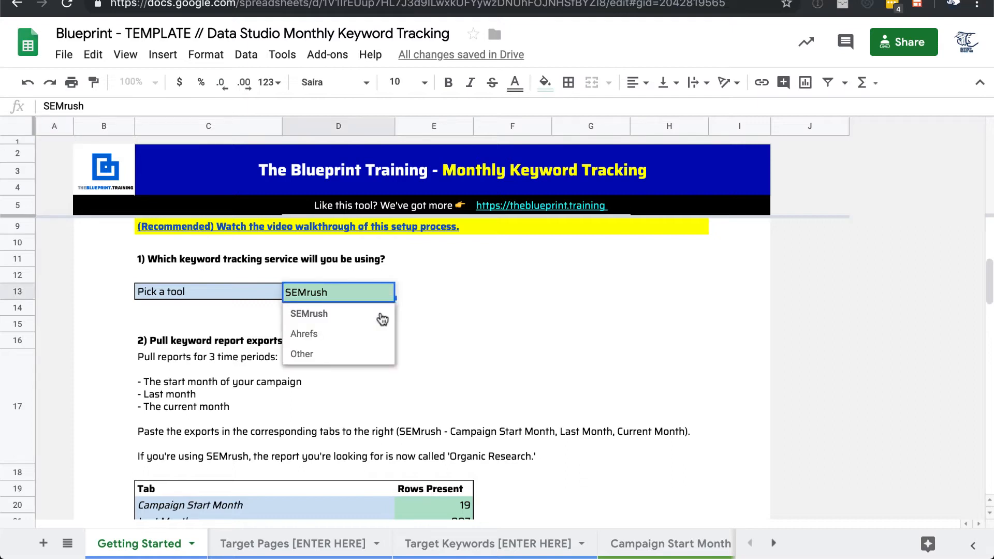
{"action": "left_click", "coordinate": [362, 355]}
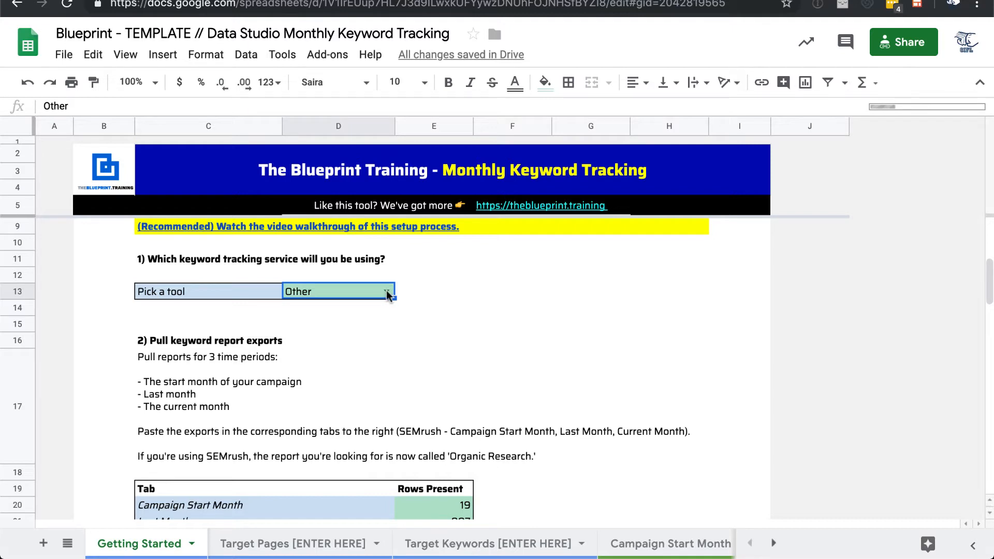
Step: Read the Getting Started instructions on pulling keyword report exports and setting the relevant columns
{"action": "scroll", "coordinate": [379, 382], "scroll_direction": "down", "scroll_amount": 3}
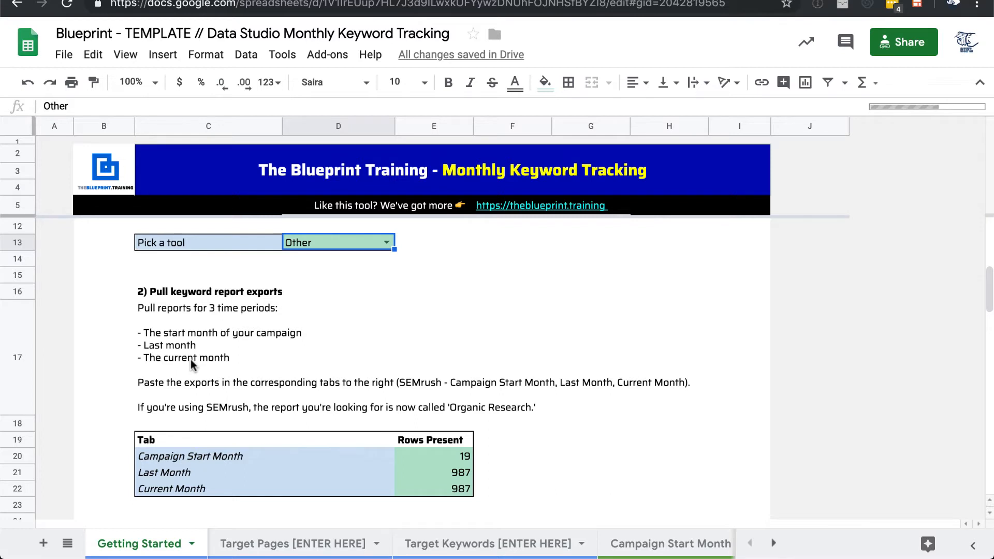
{"action": "scroll", "coordinate": [199, 387], "scroll_direction": "down", "scroll_amount": 1}
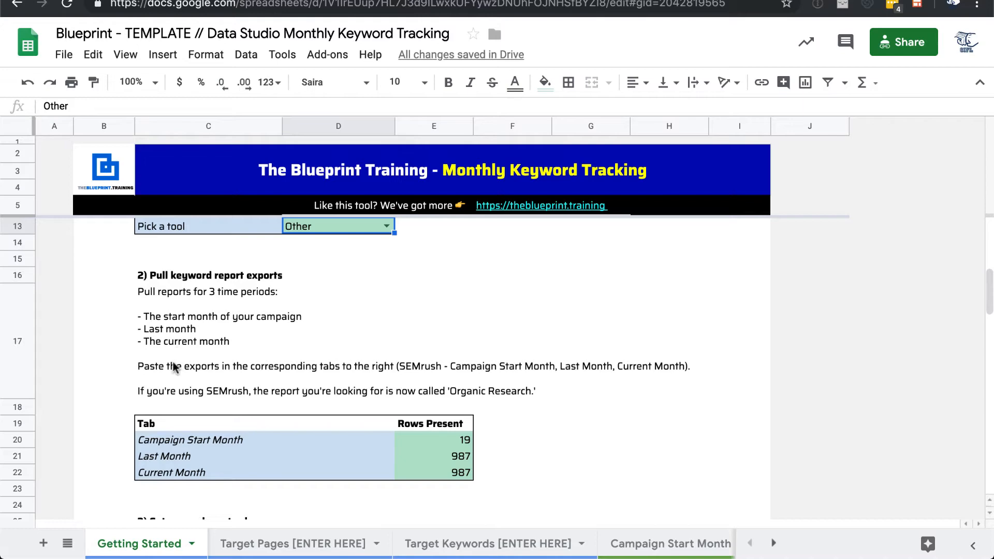
{"action": "scroll", "coordinate": [174, 366], "scroll_direction": "down", "scroll_amount": 5}
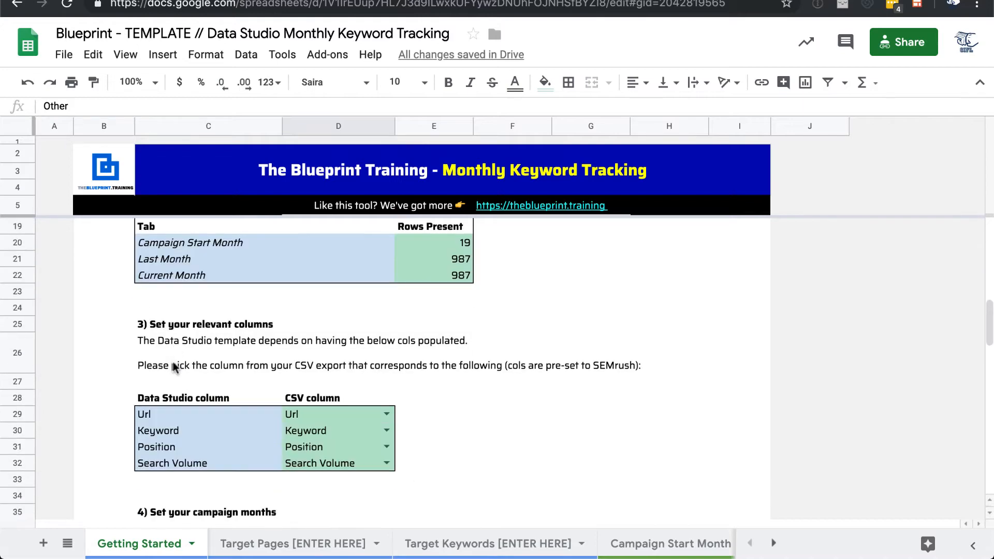
Step: Check the Campaign Start Month and Target Pages sheets and return to the relevant columns section of Getting Started
{"action": "left_click", "coordinate": [682, 551]}
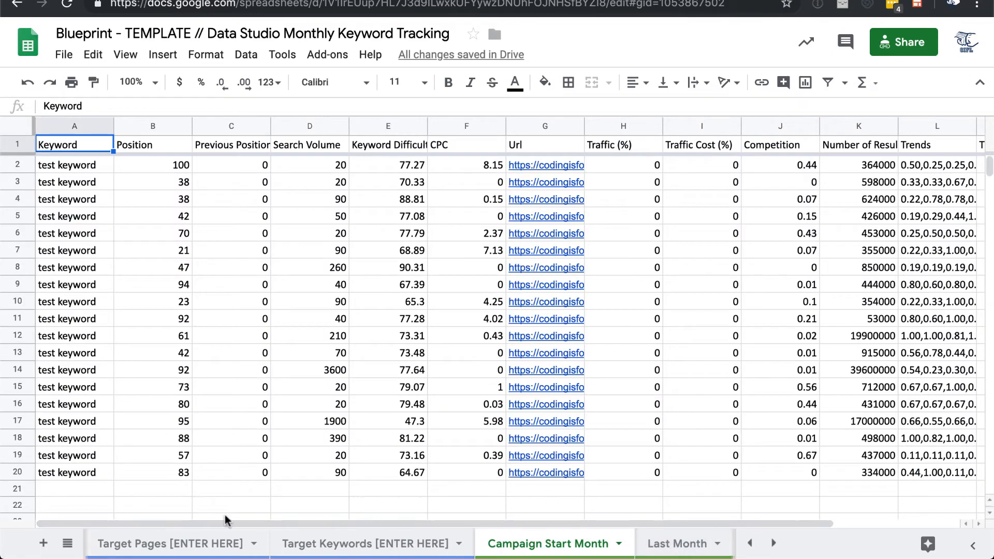
{"action": "left_click", "coordinate": [179, 542]}
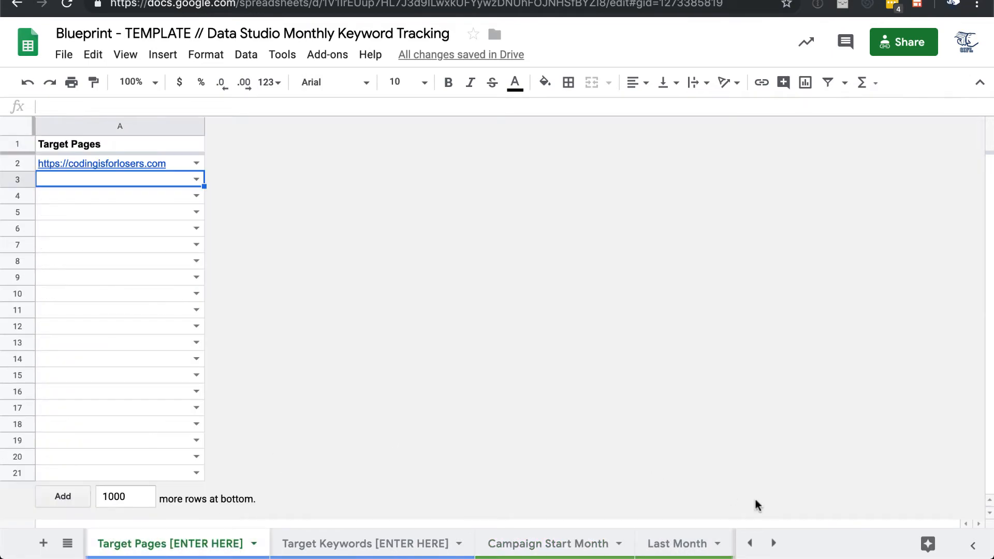
{"action": "left_click", "coordinate": [750, 545]}
{"action": "left_click", "coordinate": [141, 545]}
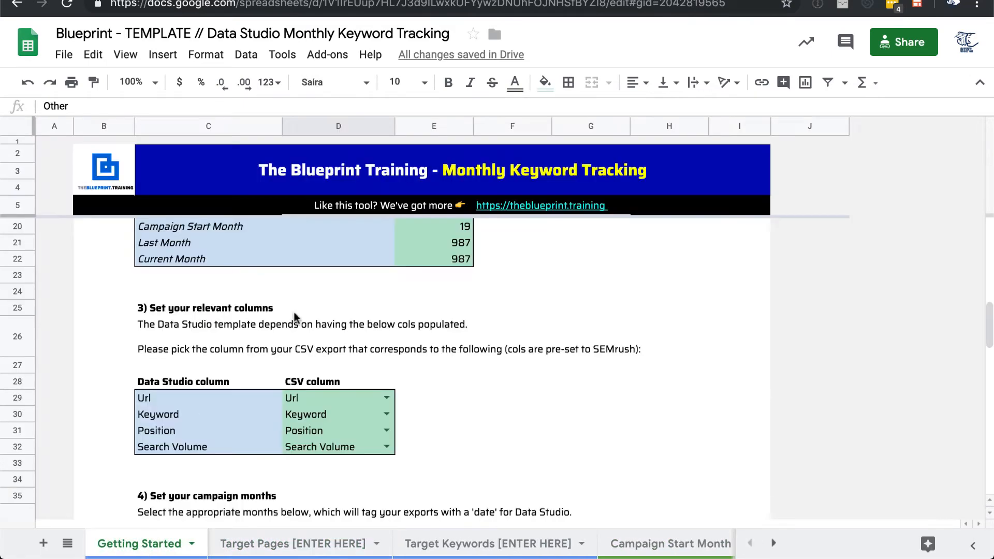
{"action": "scroll", "coordinate": [309, 332], "scroll_direction": "up", "scroll_amount": 3}
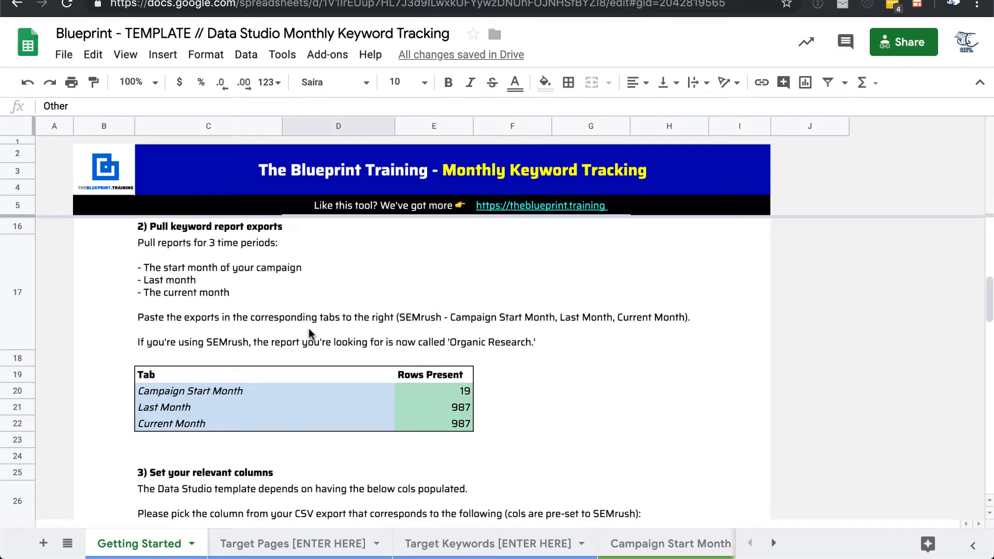
{"action": "scroll", "coordinate": [309, 332], "scroll_direction": "down", "scroll_amount": 3}
{"action": "scroll", "coordinate": [309, 332], "scroll_direction": "down", "scroll_amount": 1}
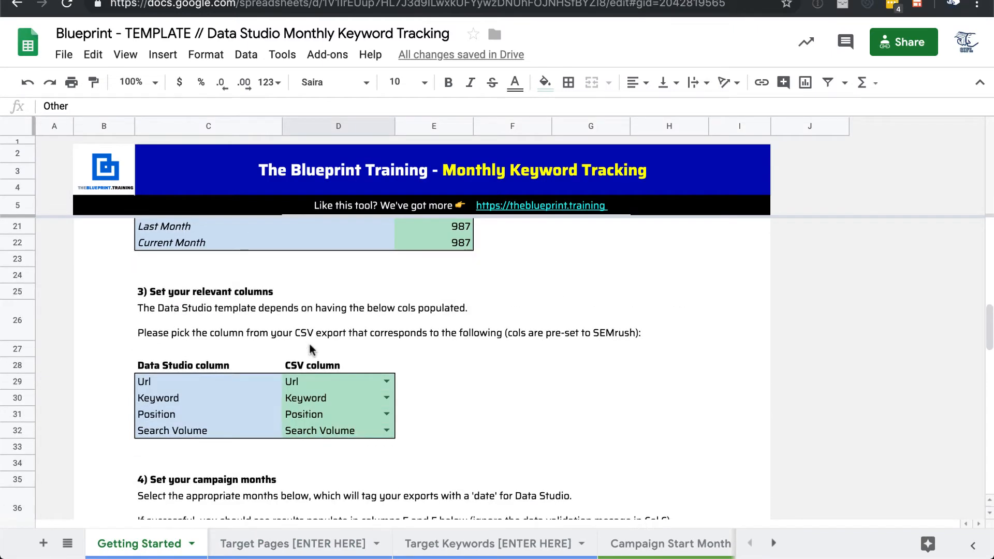
Step: Review the relevant columns table and examine the CSV column options available for the Url field
{"action": "left_click", "coordinate": [226, 383]}
{"action": "key", "text": "Down"}
{"action": "key", "text": "Down"}
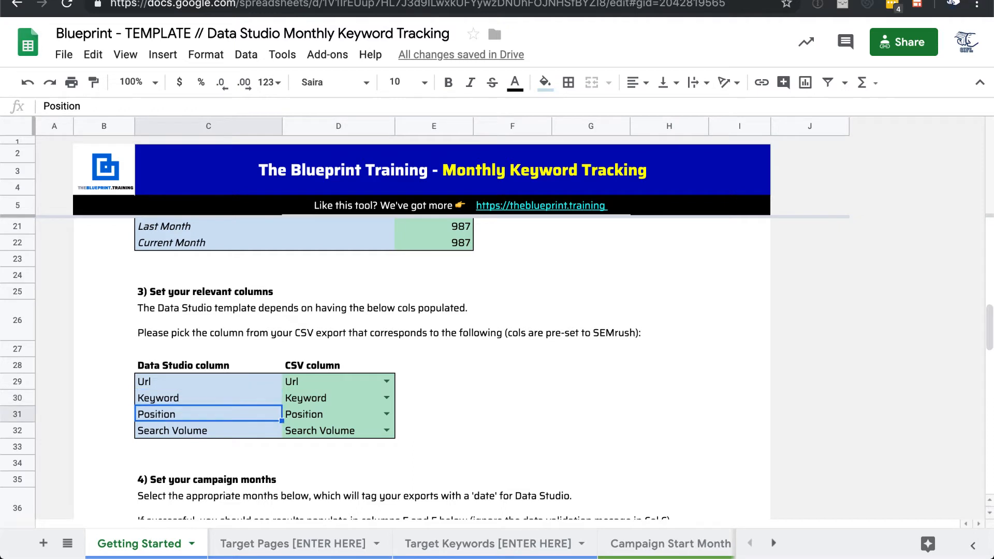
{"action": "key", "text": "Up"}
{"action": "key", "text": "Up"}
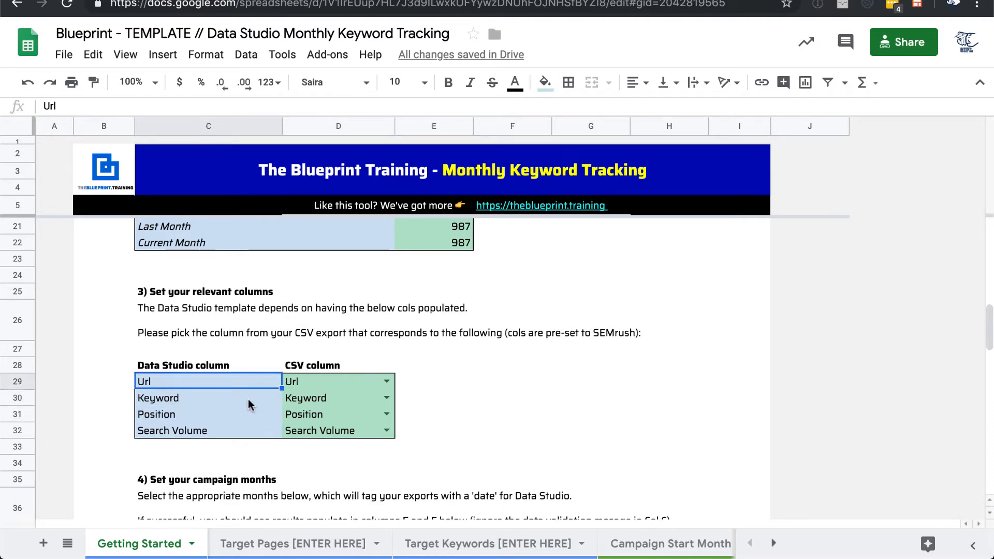
{"action": "left_click", "coordinate": [386, 381]}
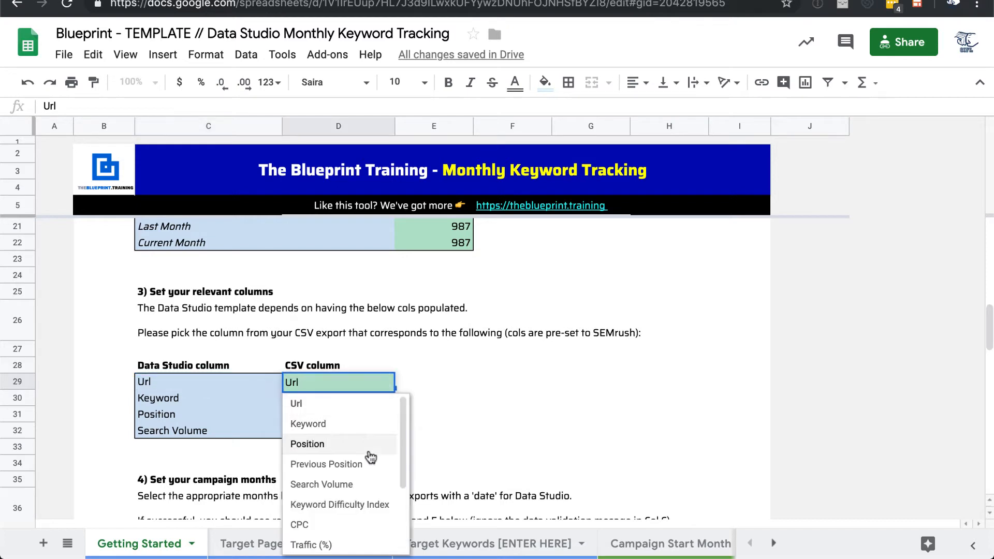
{"action": "scroll", "coordinate": [368, 454], "scroll_direction": "down", "scroll_amount": 3}
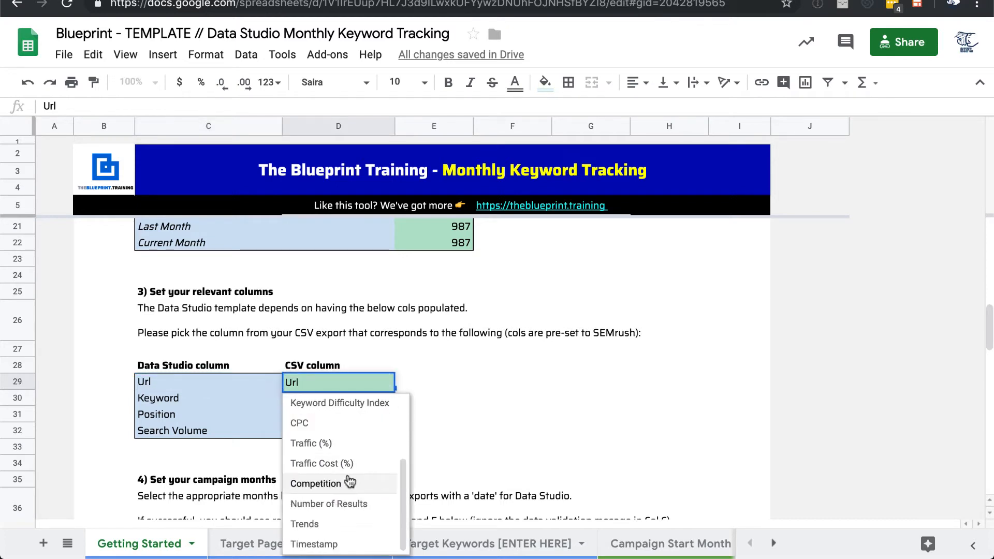
{"action": "scroll", "coordinate": [348, 466], "scroll_direction": "up", "scroll_amount": 3}
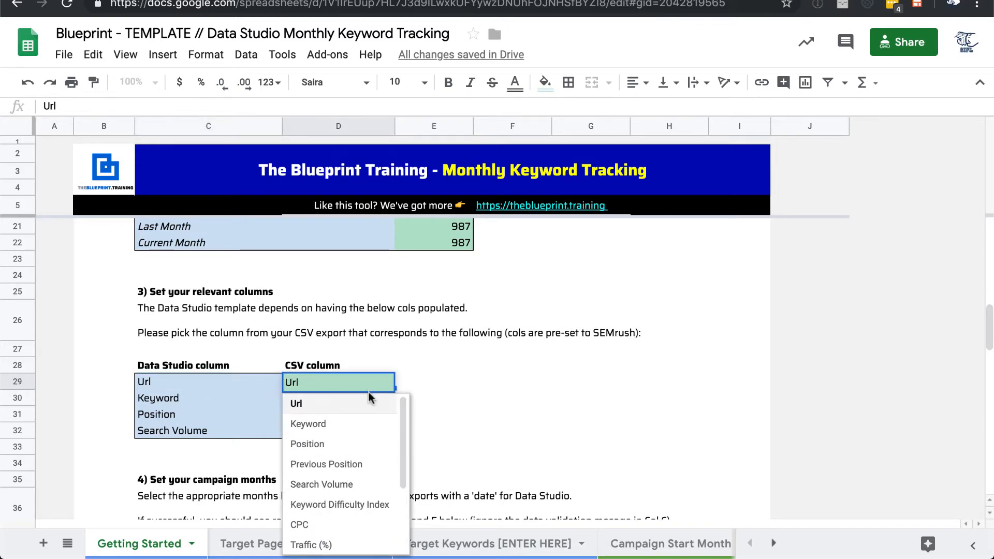
{"action": "scroll", "coordinate": [357, 466], "scroll_direction": "down", "scroll_amount": 3}
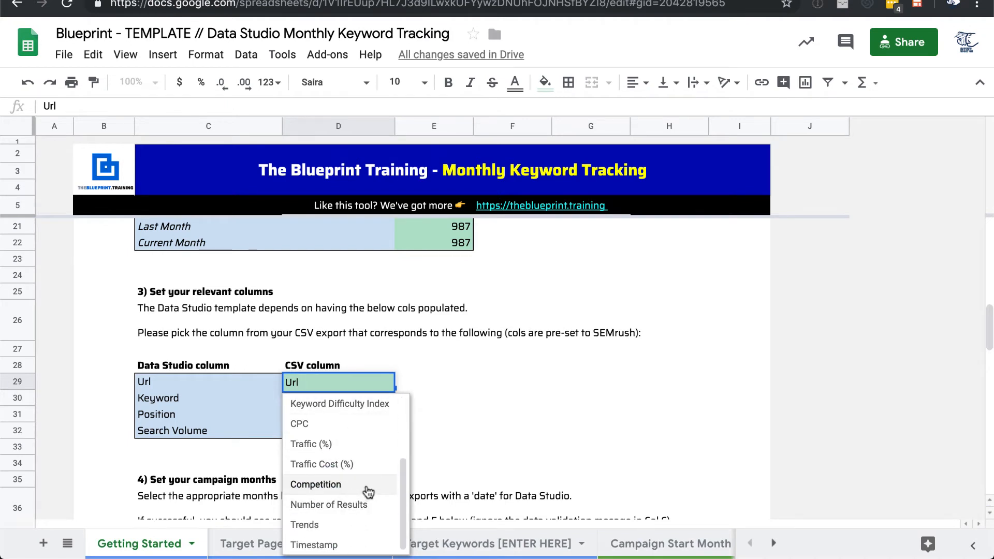
{"action": "left_click", "coordinate": [452, 377]}
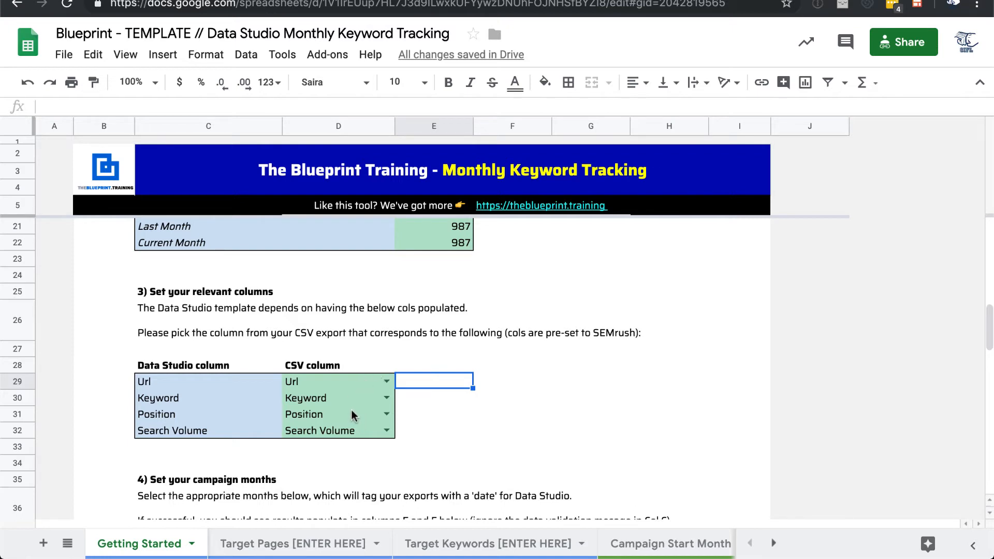
Step: Examine the month options for Campaign Start, Last Month and Current Month in the campaign months section
{"action": "scroll", "coordinate": [352, 414], "scroll_direction": "down", "scroll_amount": 5}
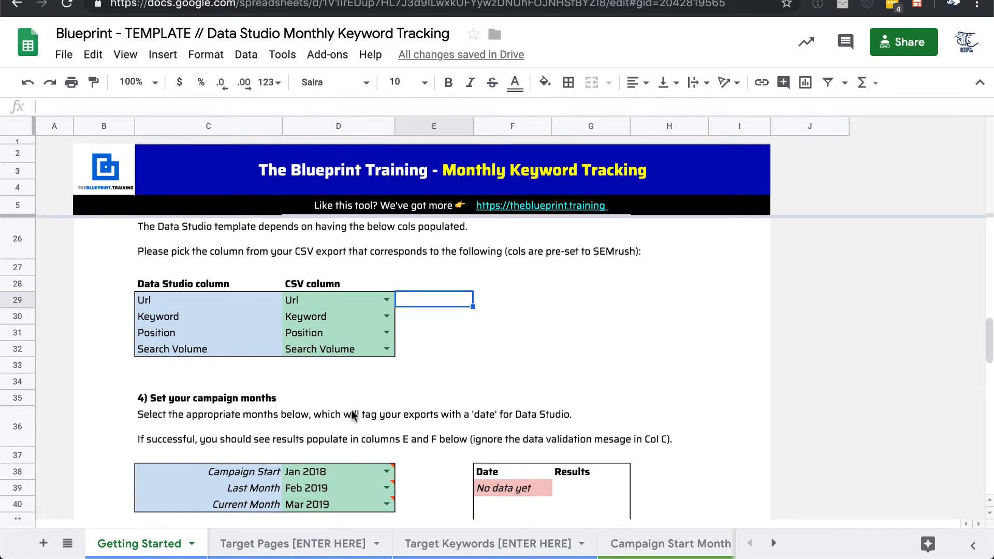
{"action": "scroll", "coordinate": [353, 416], "scroll_direction": "down", "scroll_amount": 3}
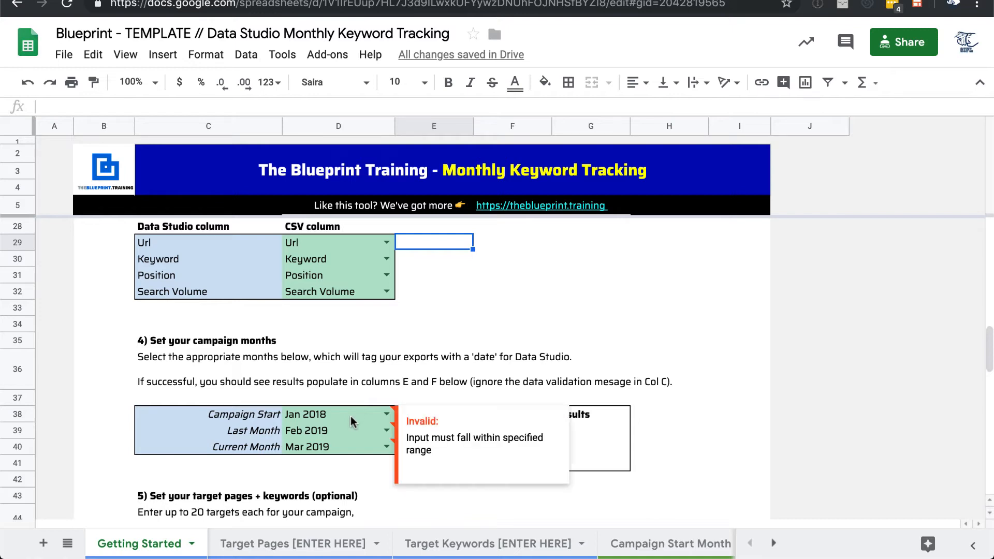
{"action": "left_click", "coordinate": [352, 420]}
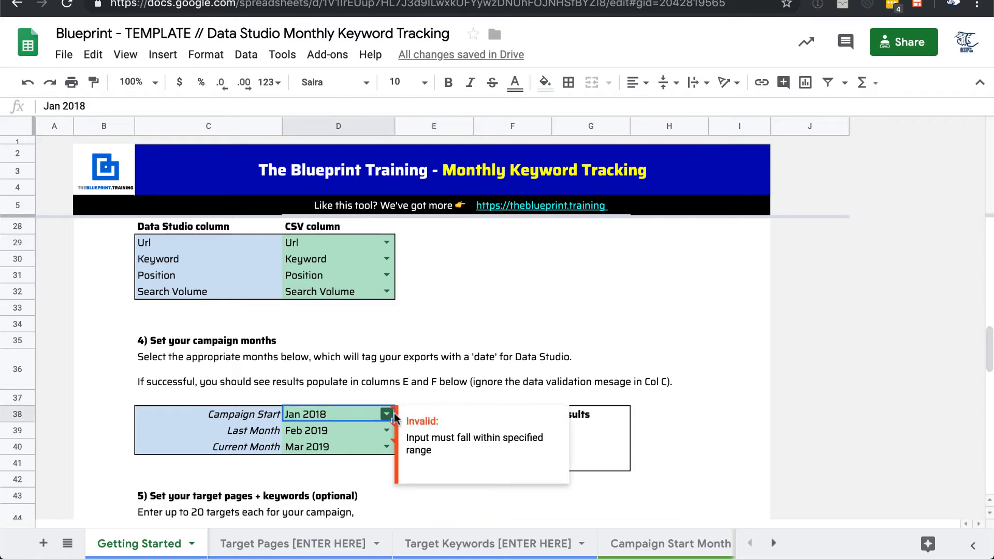
{"action": "left_click", "coordinate": [365, 437]}
{"action": "left_click", "coordinate": [366, 448]}
{"action": "left_click", "coordinate": [382, 414]}
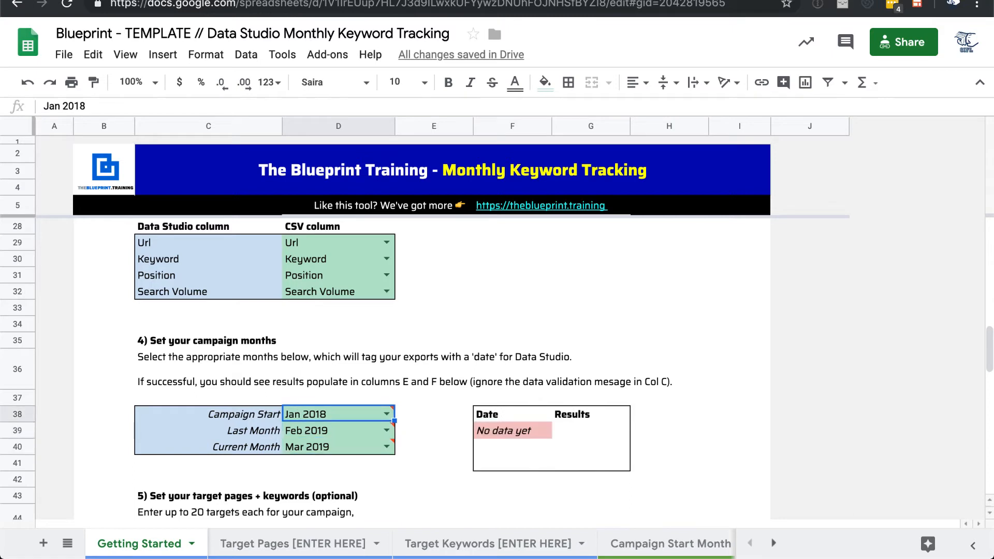
{"action": "left_click", "coordinate": [386, 414]}
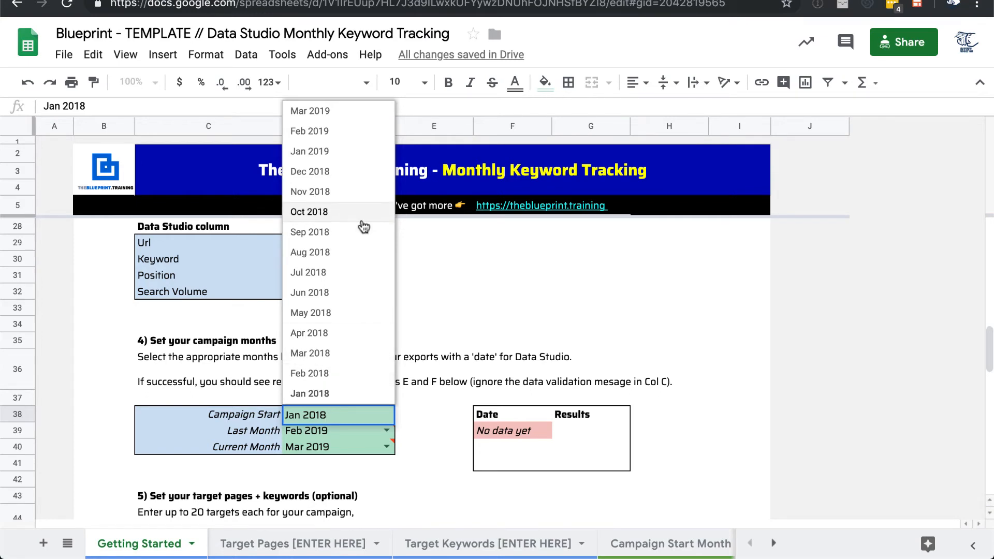
{"action": "left_click", "coordinate": [431, 397]}
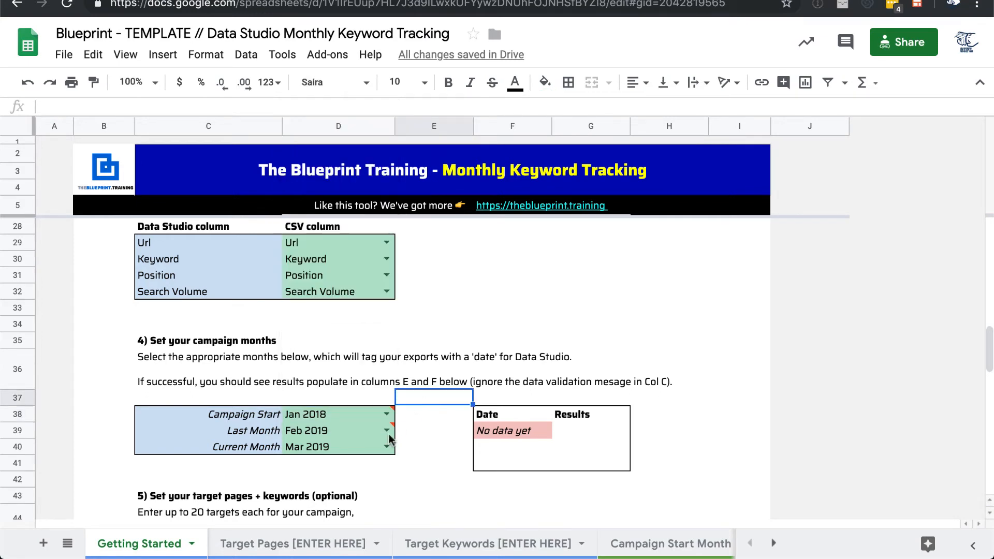
{"action": "left_click", "coordinate": [386, 431]}
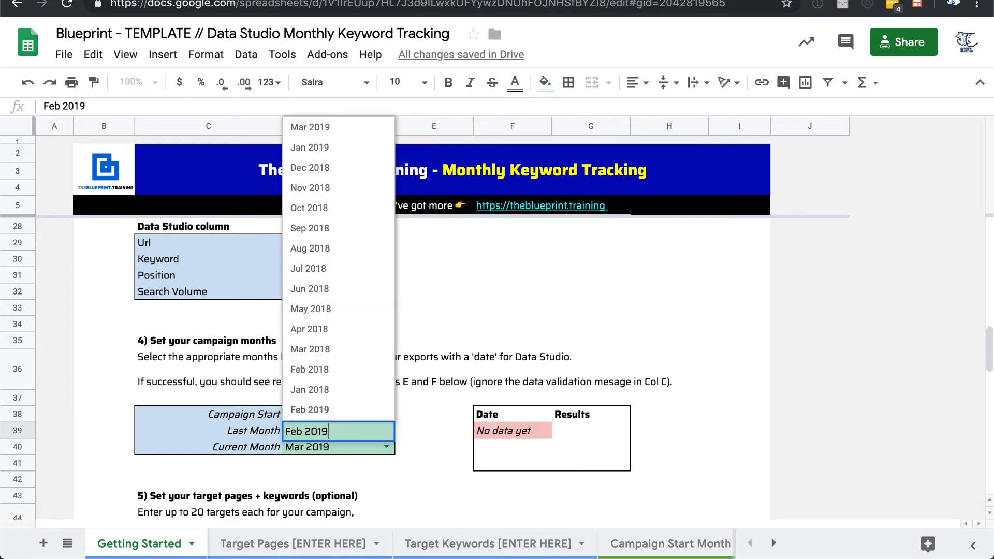
{"action": "left_click", "coordinate": [461, 372]}
{"action": "double_click", "coordinate": [364, 446]}
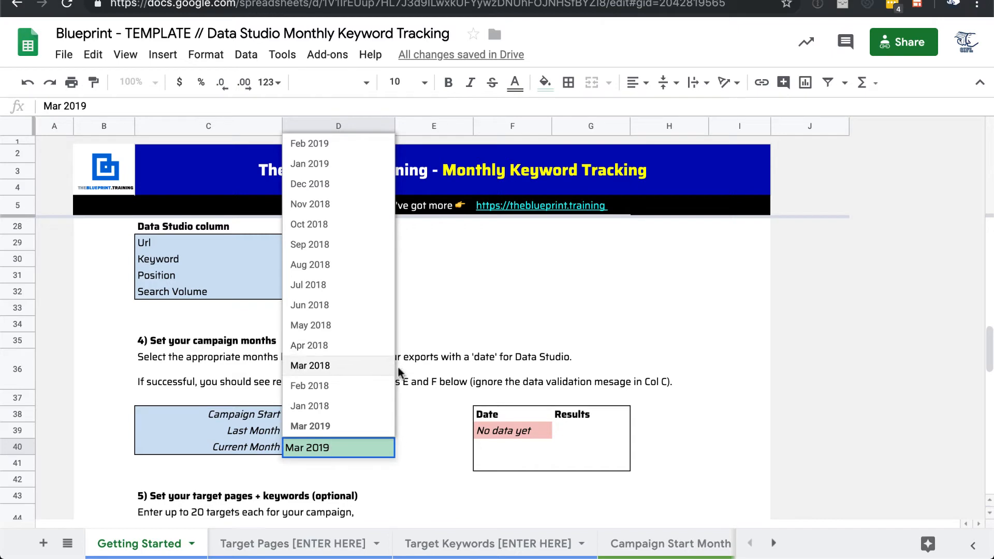
{"action": "left_click", "coordinate": [431, 369]}
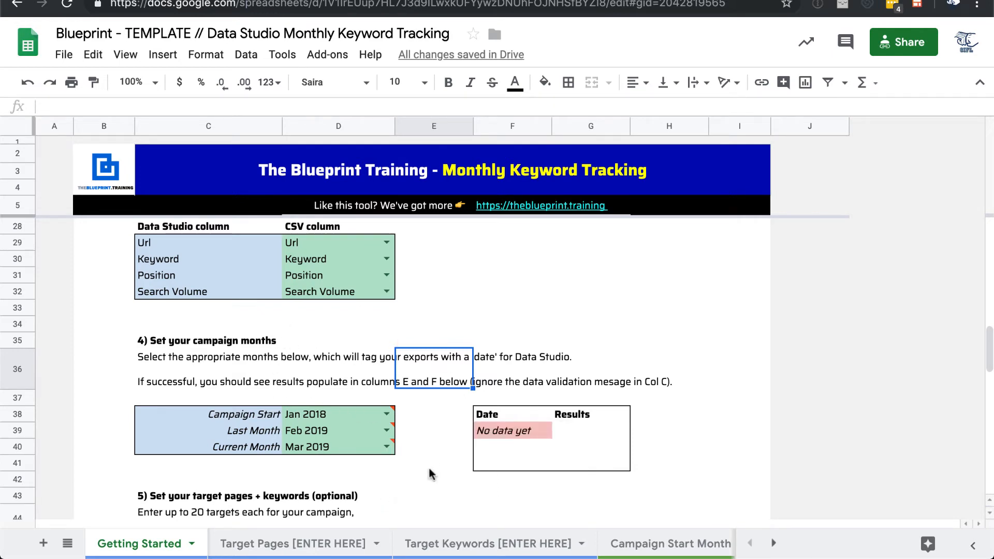
Step: Read the optional target pages and keywords section, and view the Target Keyword Rankings and Target Page Rankings pages of the Data Studio report
{"action": "scroll", "coordinate": [426, 470], "scroll_direction": "down", "scroll_amount": 5}
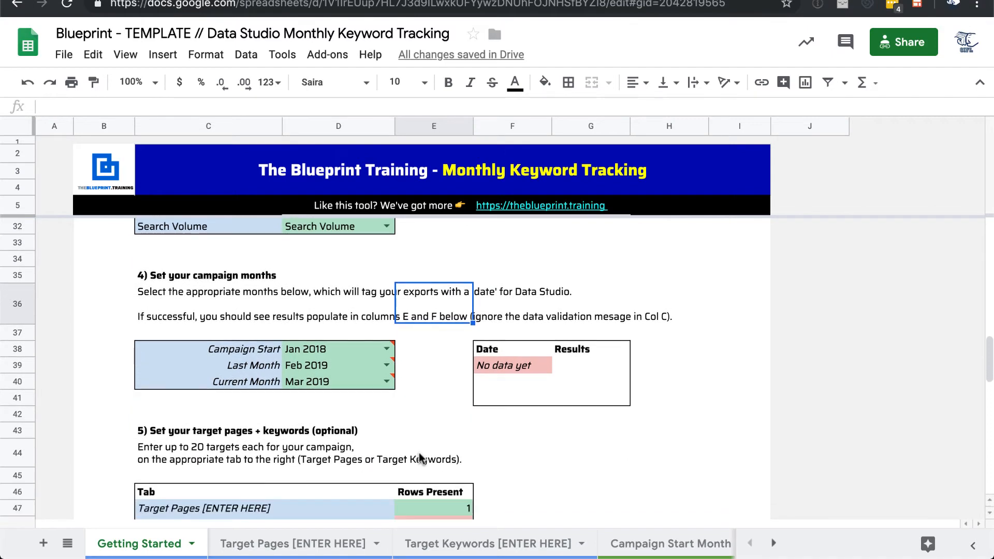
{"action": "scroll", "coordinate": [419, 454], "scroll_direction": "down", "scroll_amount": 2}
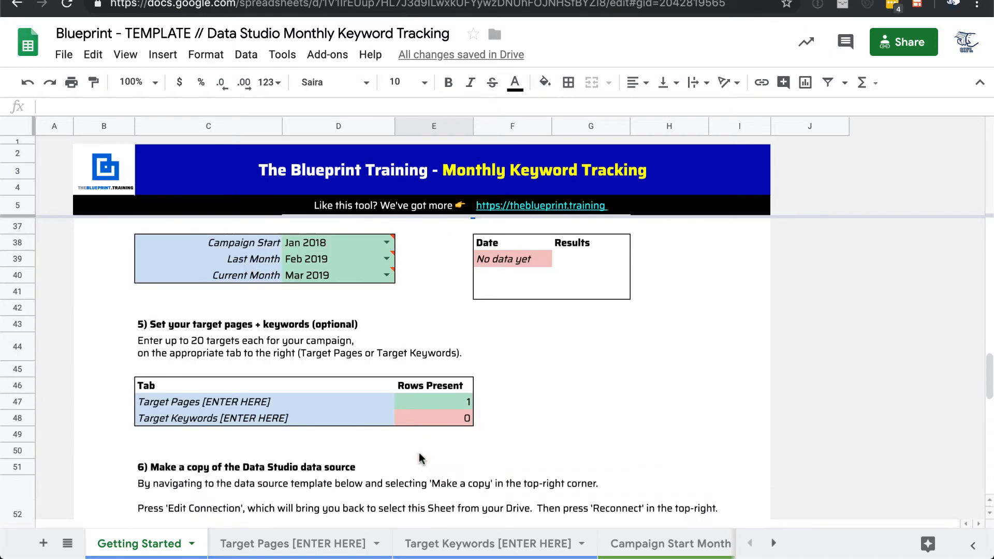
{"action": "scroll", "coordinate": [418, 456], "scroll_direction": "down", "scroll_amount": 1}
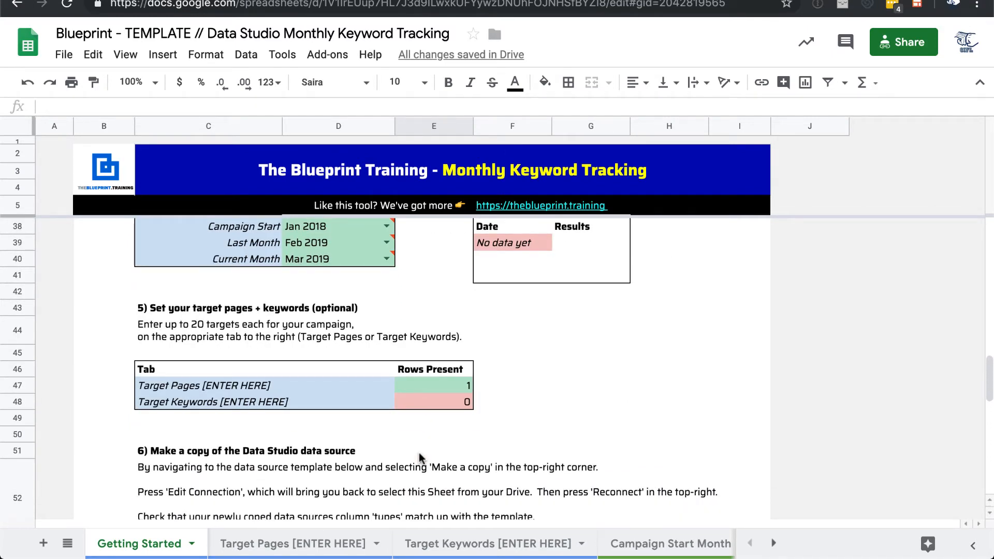
{"action": "scroll", "coordinate": [418, 452], "scroll_direction": "down", "scroll_amount": 1}
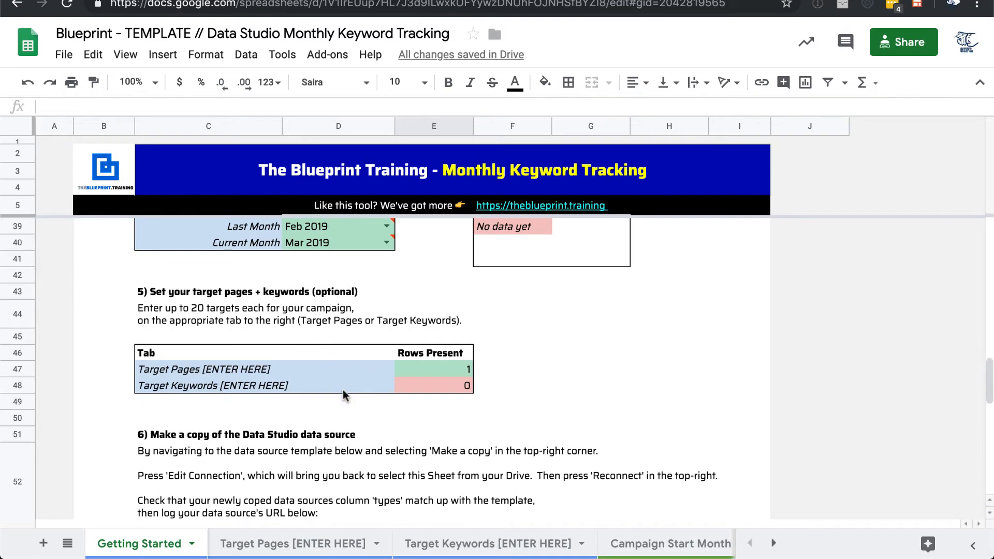
{"action": "left_click", "coordinate": [301, 1]}
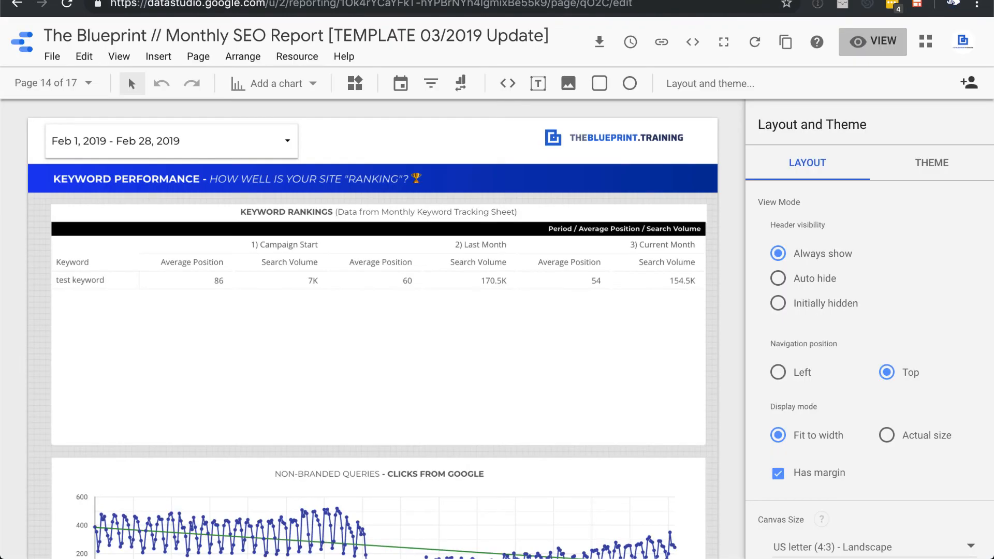
{"action": "left_click", "coordinate": [77, 84]}
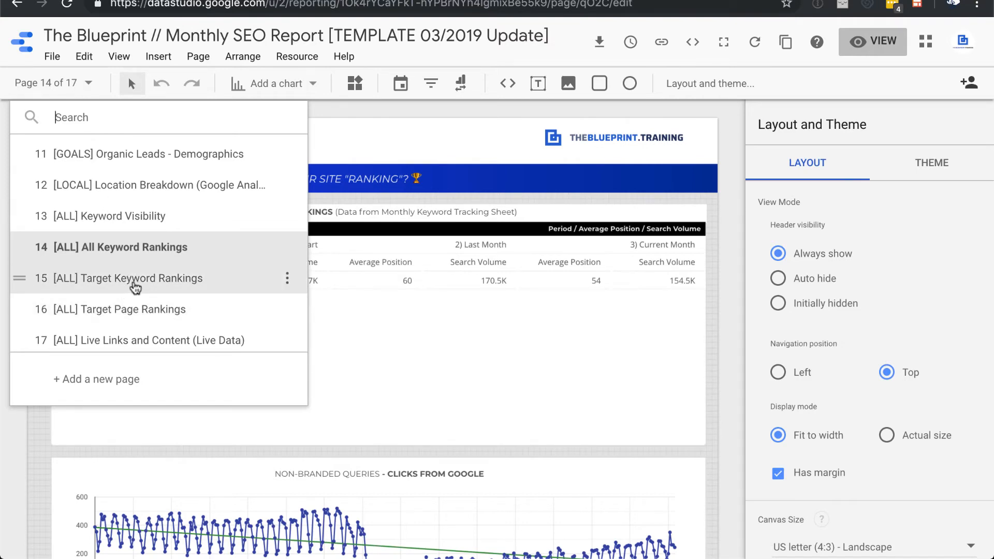
{"action": "left_click", "coordinate": [130, 280]}
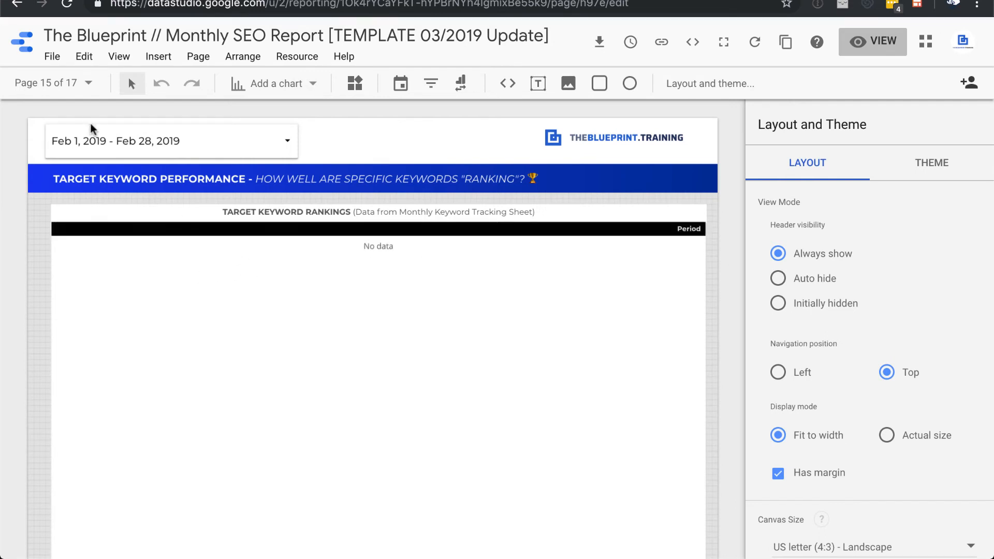
{"action": "left_click", "coordinate": [66, 85]}
{"action": "left_click", "coordinate": [117, 310]}
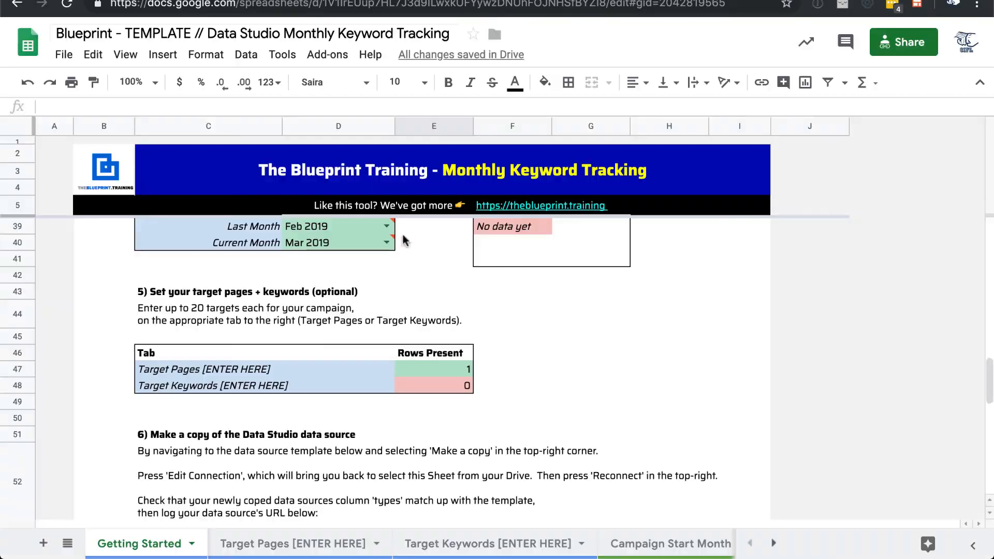
Step: Find the Template Data Source URL in section 6 of Getting Started and open that data source in Data Studio
{"action": "scroll", "coordinate": [380, 434], "scroll_direction": "down", "scroll_amount": 2}
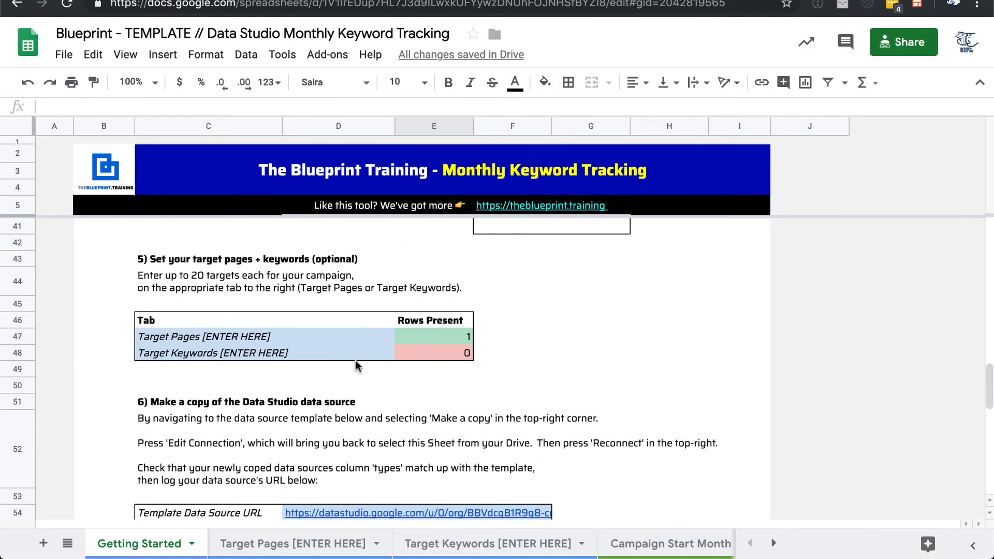
{"action": "scroll", "coordinate": [355, 361], "scroll_direction": "up", "scroll_amount": 1}
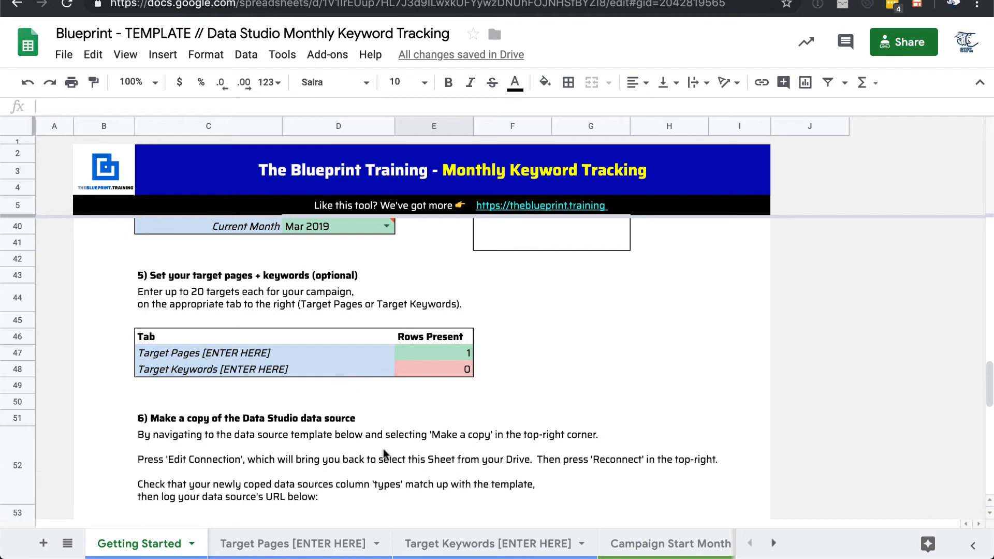
{"action": "scroll", "coordinate": [359, 461], "scroll_direction": "down", "scroll_amount": 1}
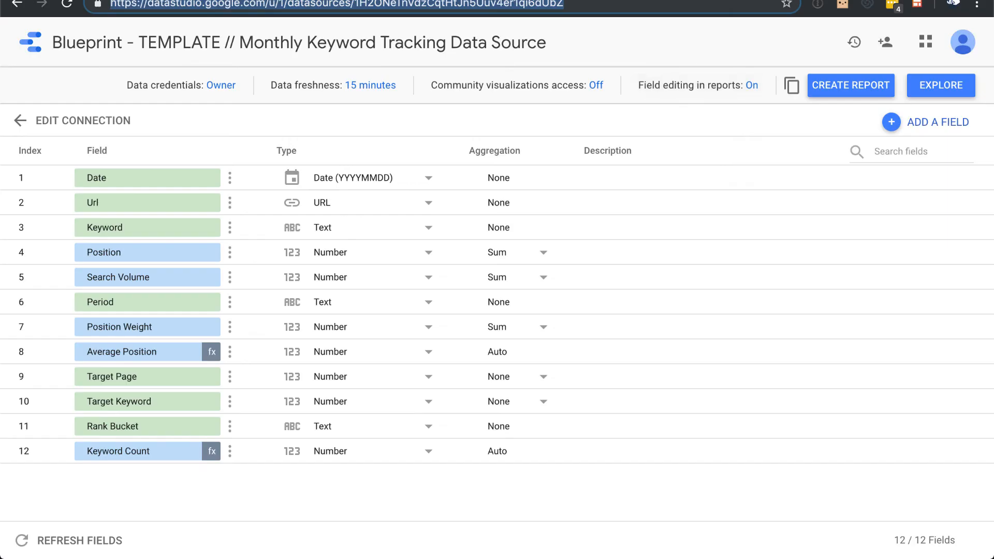
{"action": "key", "text": "ctrl+shift+Tab"}
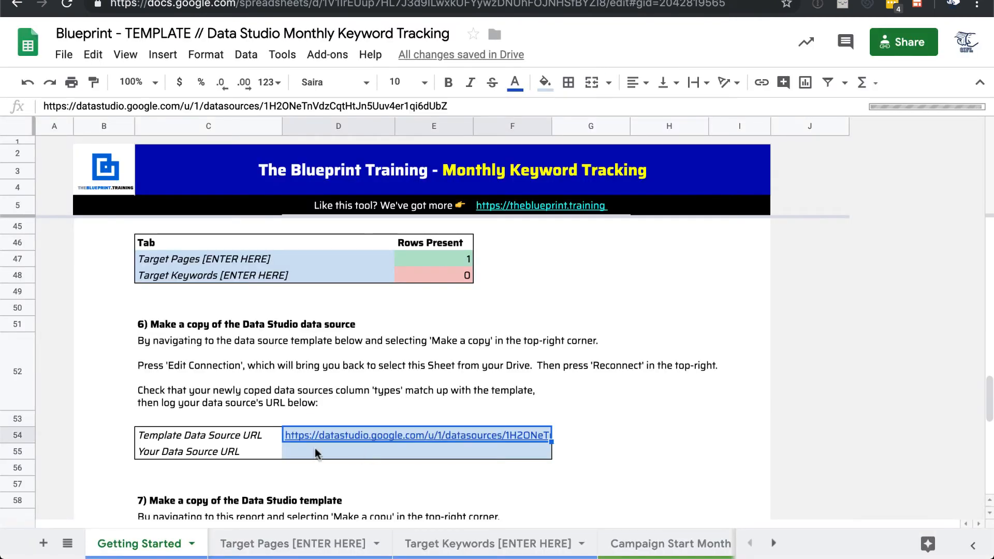
{"action": "left_click", "coordinate": [374, 442]}
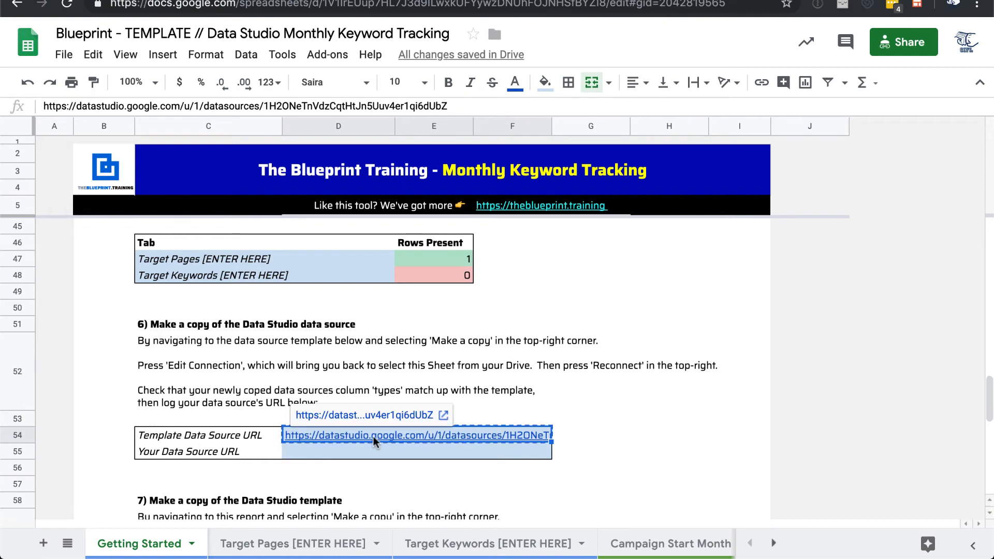
{"action": "key", "text": "ctrl+Tab"}
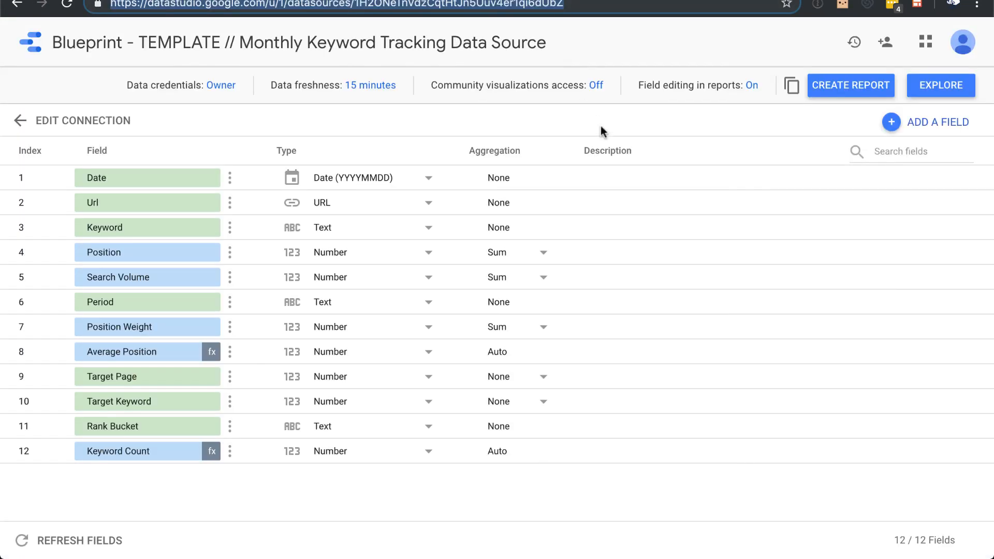
Step: Make a copy of the template data source and rename it "BLUEPRINT // Monthly Keyword Tracking Data Source"
{"action": "left_click", "coordinate": [790, 86]}
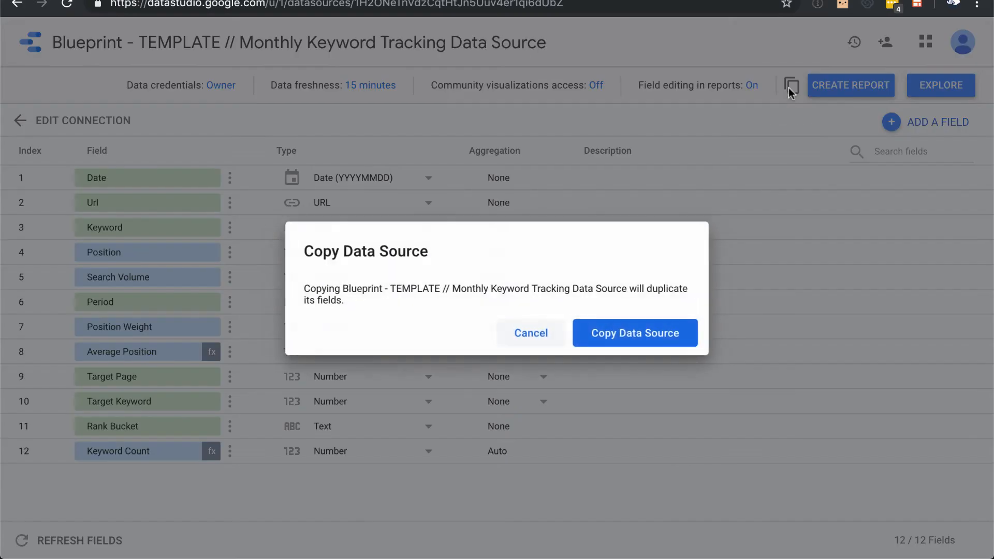
{"action": "left_click", "coordinate": [621, 333]}
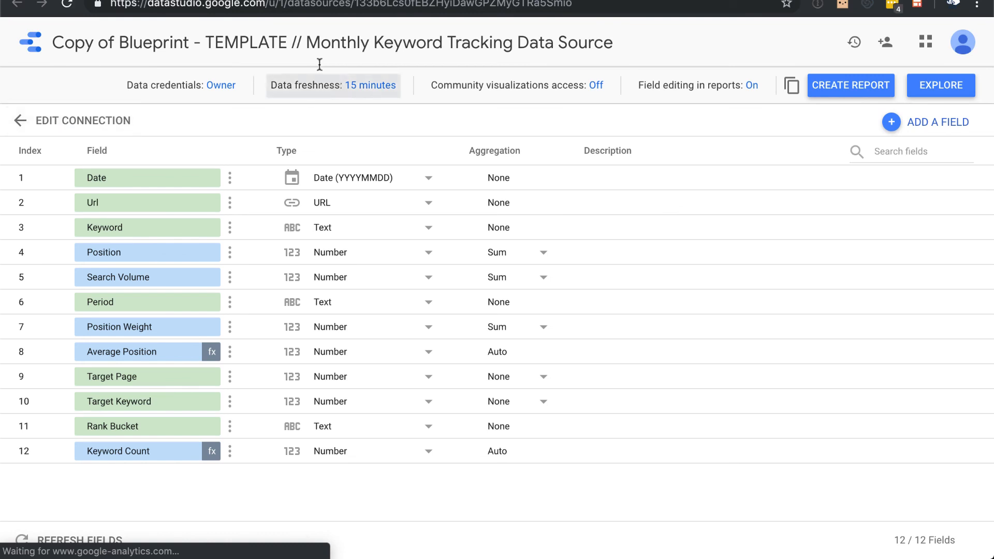
{"action": "left_click_drag", "start_coordinate": [279, 40], "coordinate": [284, 41]}
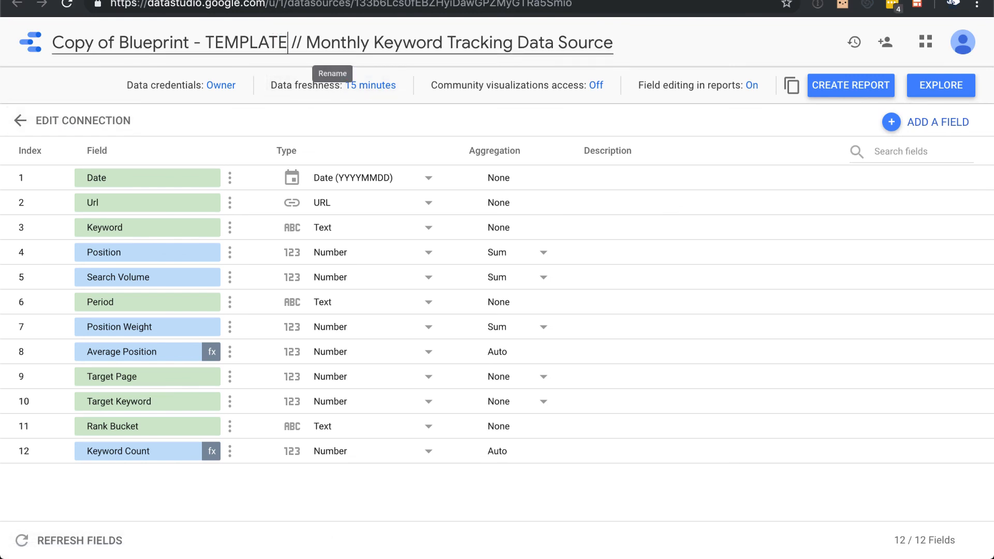
{"action": "key", "text": "shift+Home"}
{"action": "type", "text": "BLUEPRINT"}
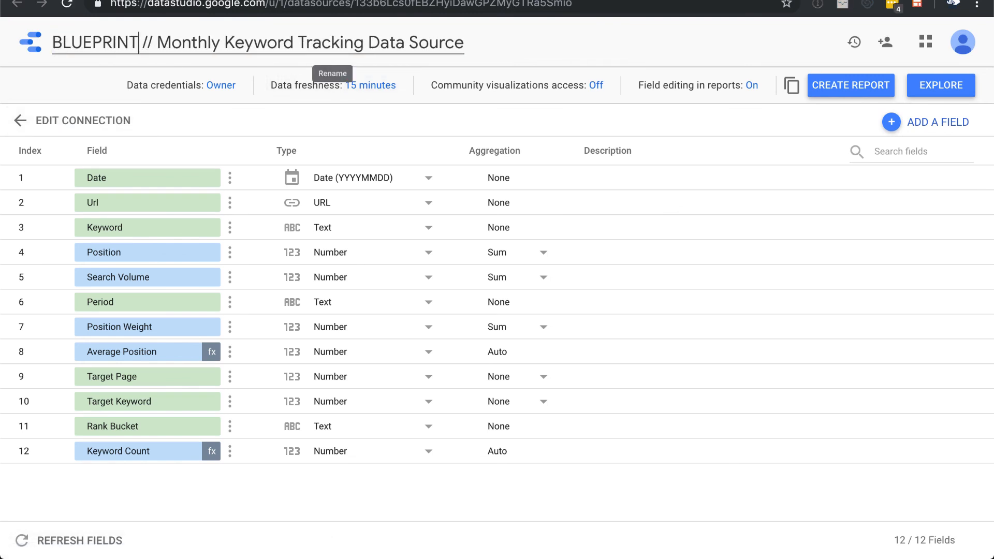
Step: Reconnect the copied data source to the Data Studio worksheet of the "Blueprint - TEMPLATE // Data Studio Monthly Keyword Tracking" spreadsheet and apply the field changes
{"action": "left_click", "coordinate": [62, 125]}
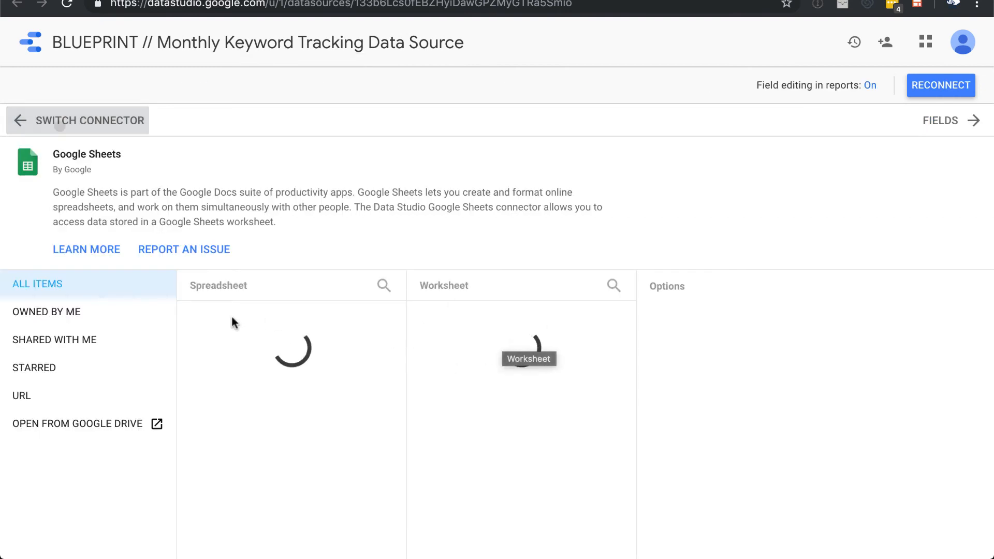
{"action": "left_click", "coordinate": [341, 0]}
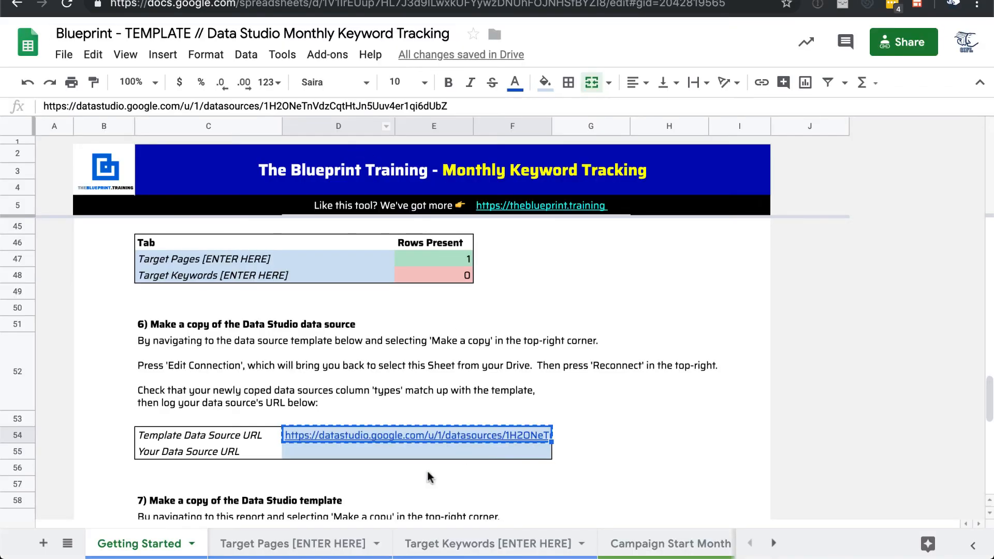
{"action": "scroll", "coordinate": [456, 278], "scroll_direction": "up", "scroll_amount": 15}
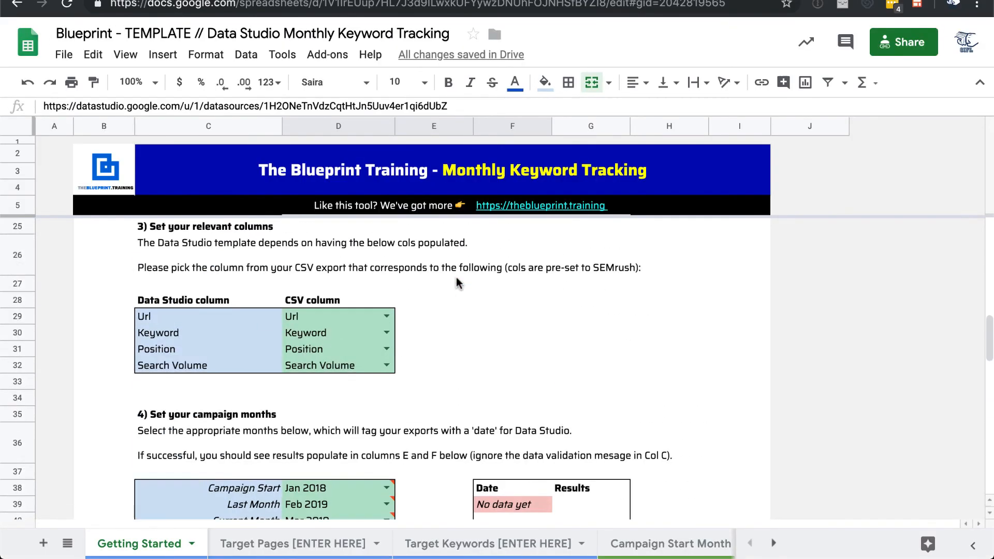
{"action": "scroll", "coordinate": [456, 280], "scroll_direction": "up", "scroll_amount": 6}
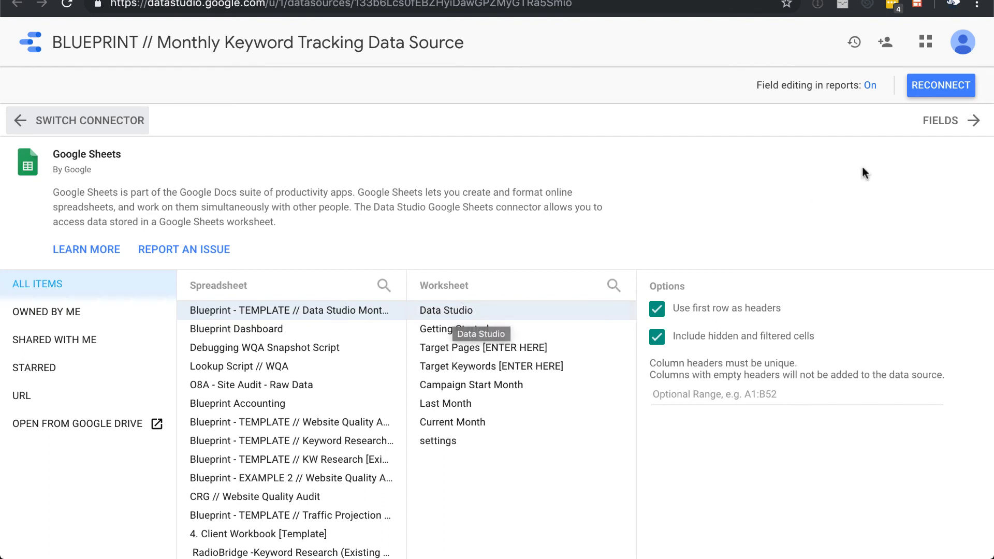
{"action": "left_click", "coordinate": [943, 85]}
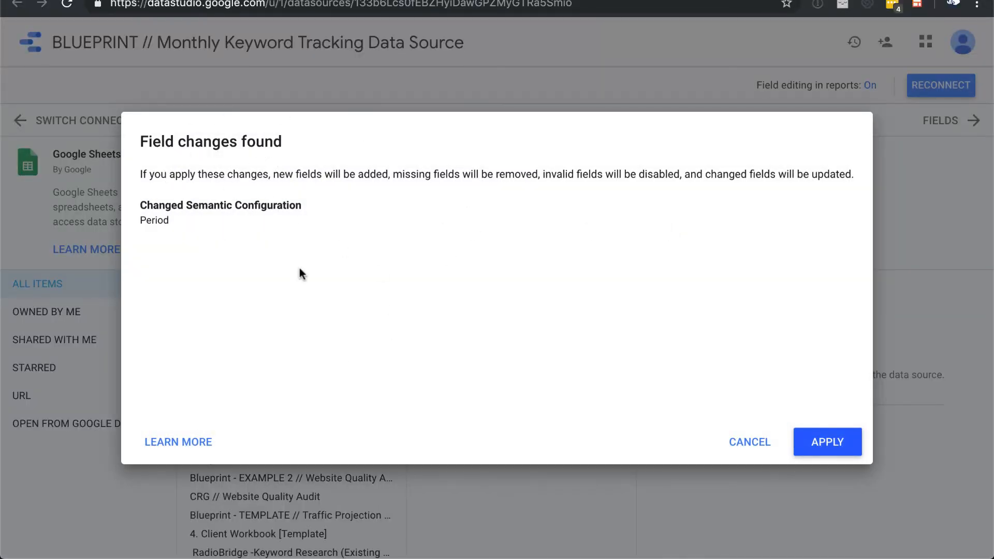
{"action": "left_click_drag", "start_coordinate": [150, 208], "coordinate": [314, 201]}
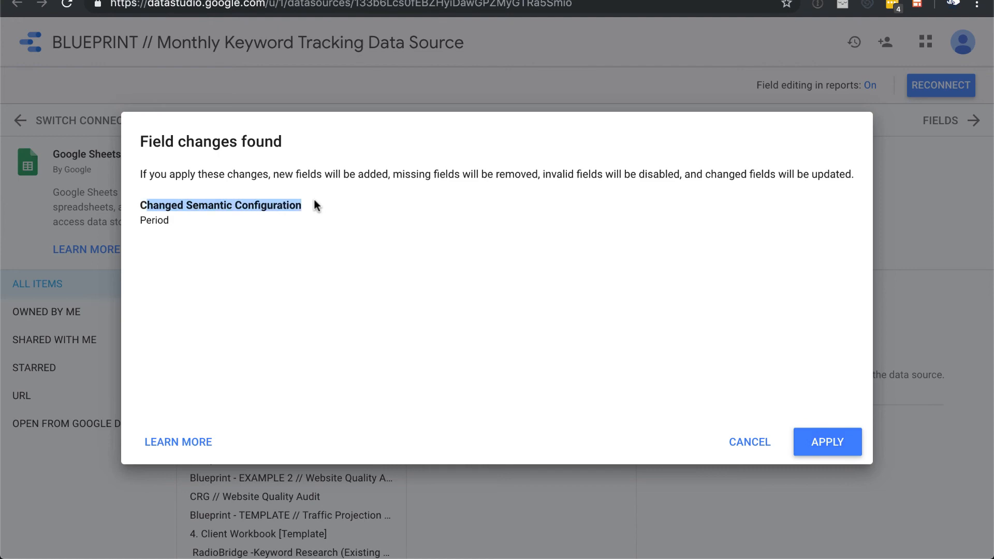
{"action": "left_click", "coordinate": [314, 200]}
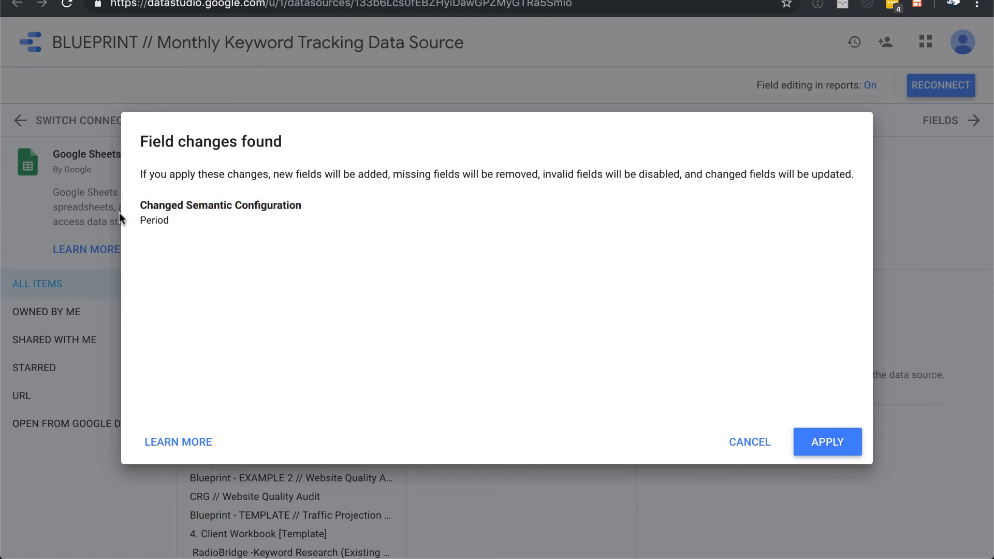
{"action": "left_click", "coordinate": [826, 443]}
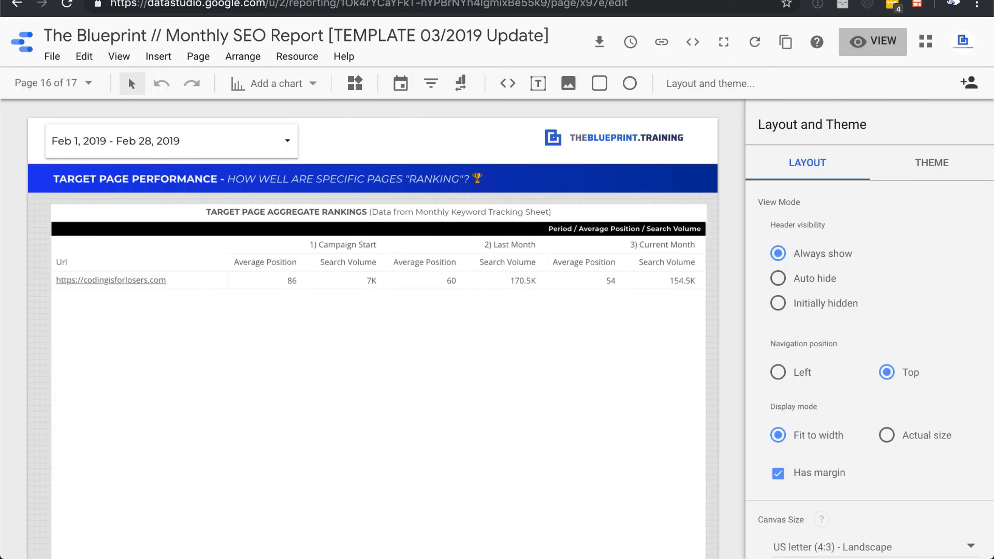
Step: Switch to the Monthly SEO Report template and view the list of data sources added to it
{"action": "left_click", "coordinate": [297, 54]}
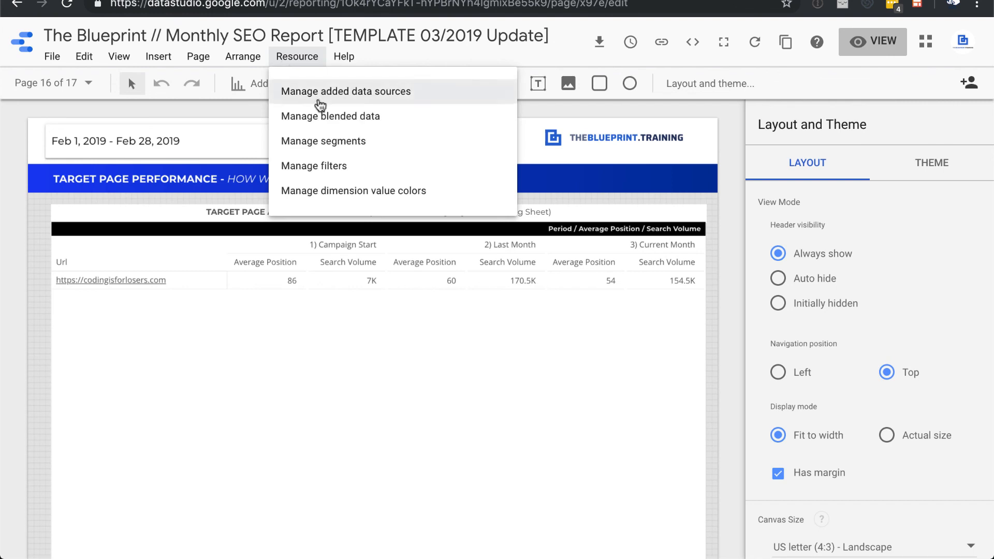
{"action": "left_click", "coordinate": [320, 93]}
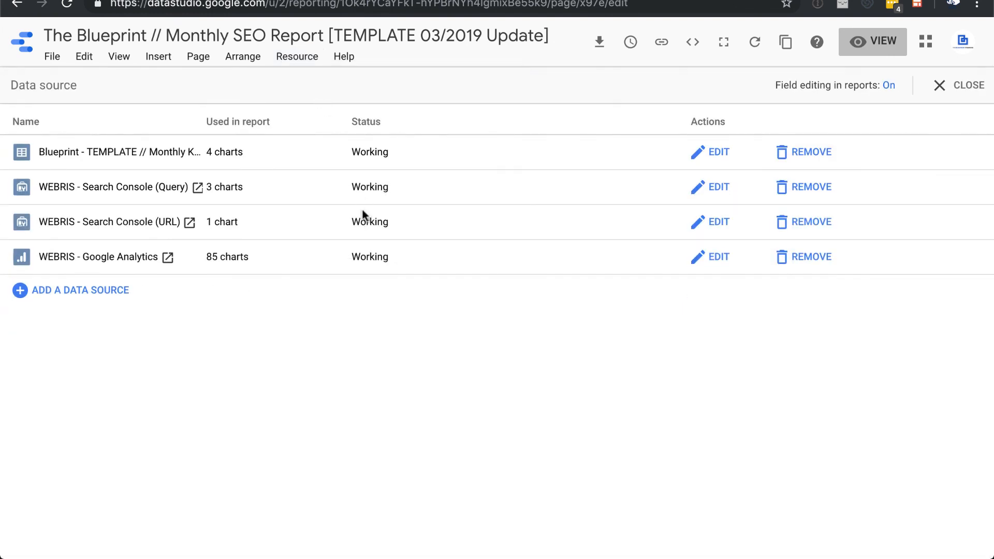